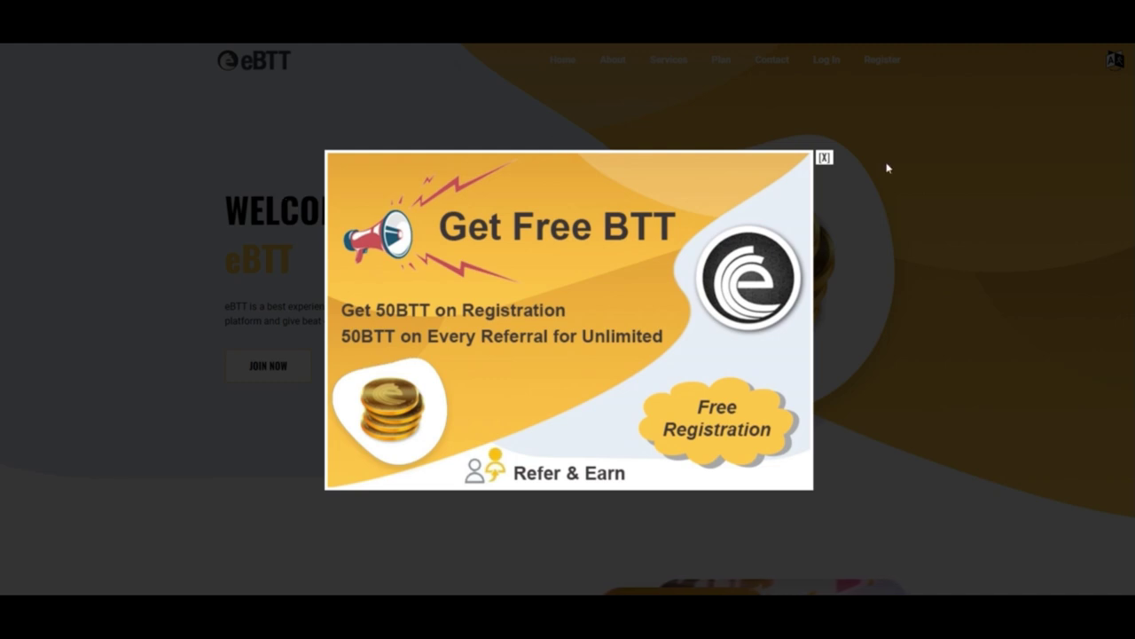
Dismiss the promotional popups and sign in to the eBTT account from the login page.
{"action": "left_click", "coordinate": [825, 160]}
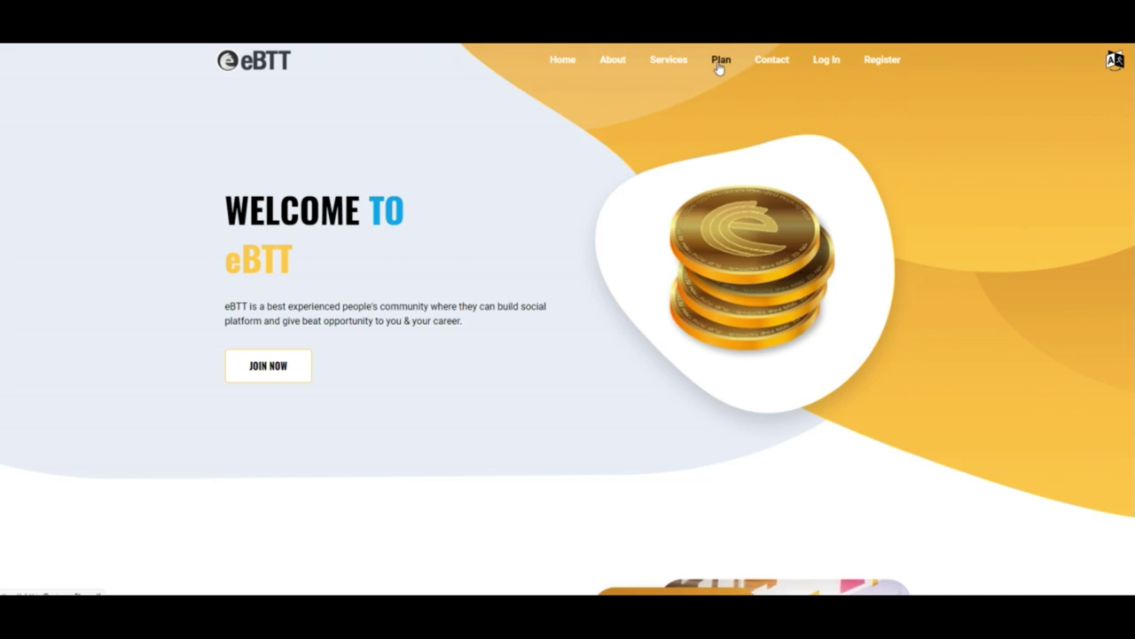
{"action": "left_click", "coordinate": [827, 61]}
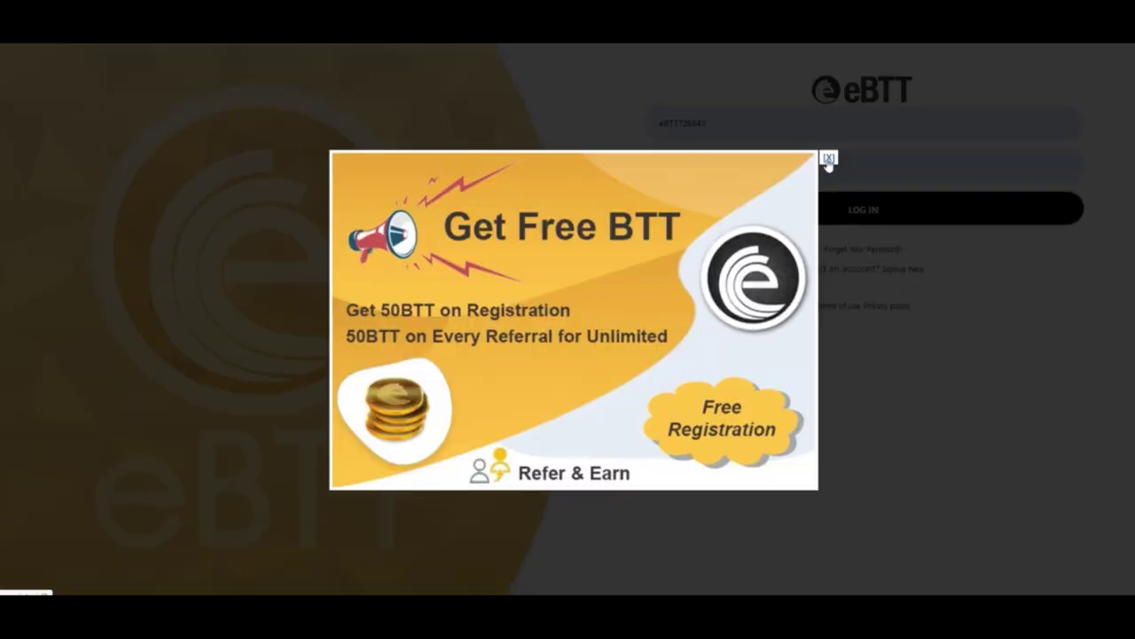
{"action": "left_click", "coordinate": [828, 158]}
{"action": "left_click", "coordinate": [865, 213]}
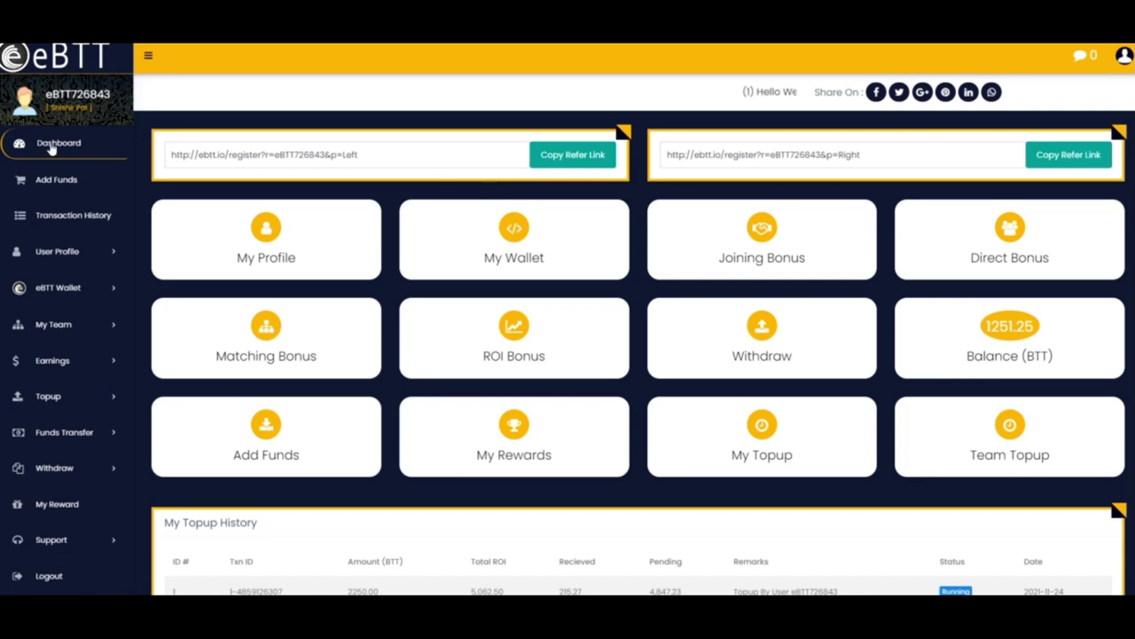
Copy the Left and Right referral registration links from the dashboard.
{"action": "left_click", "coordinate": [572, 154]}
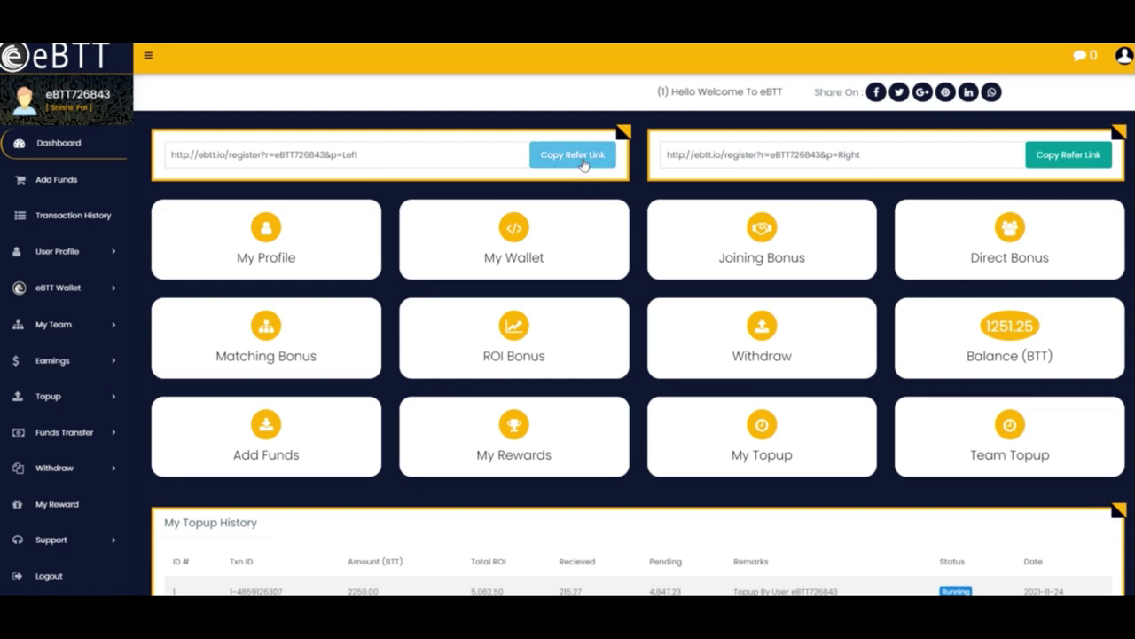
{"action": "left_click", "coordinate": [1097, 156]}
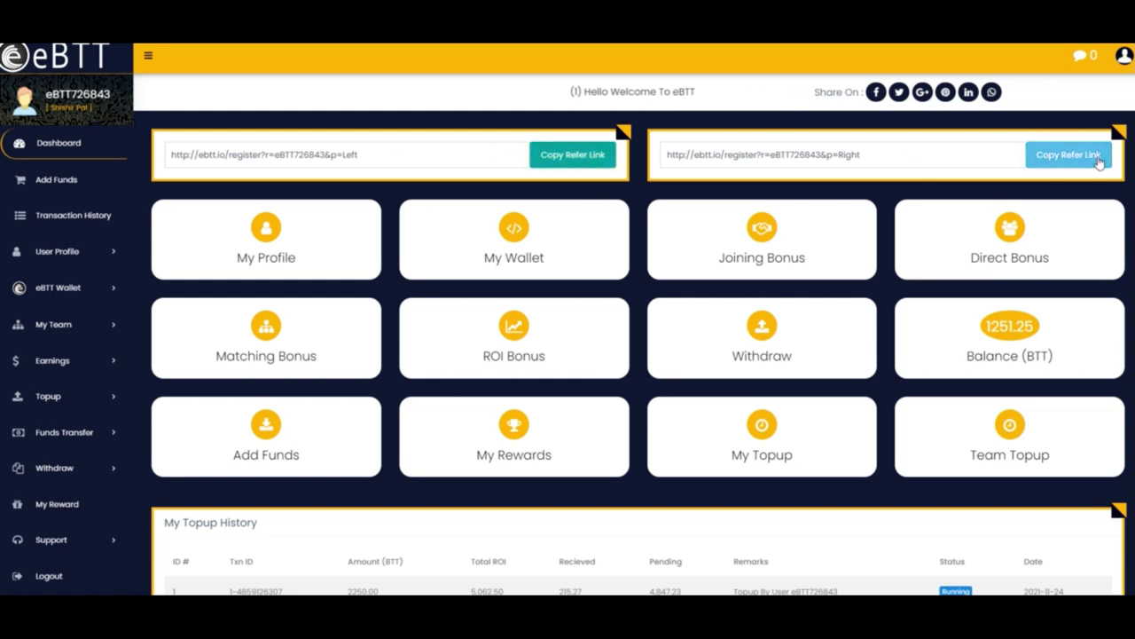
{"action": "left_click", "coordinate": [560, 169]}
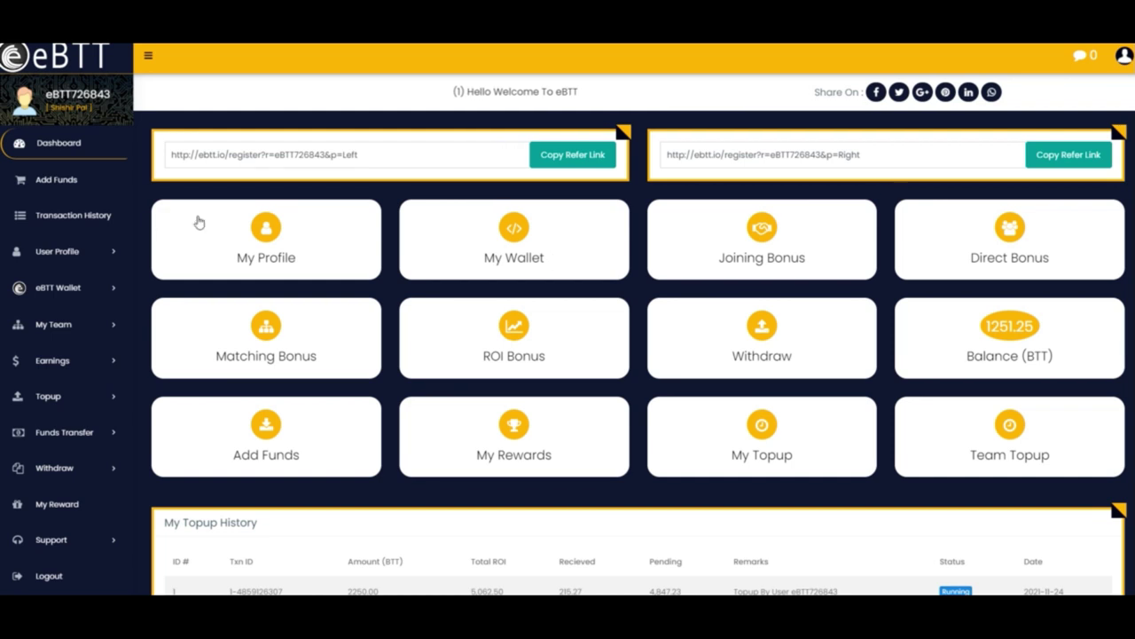
{"action": "left_click", "coordinate": [61, 333]}
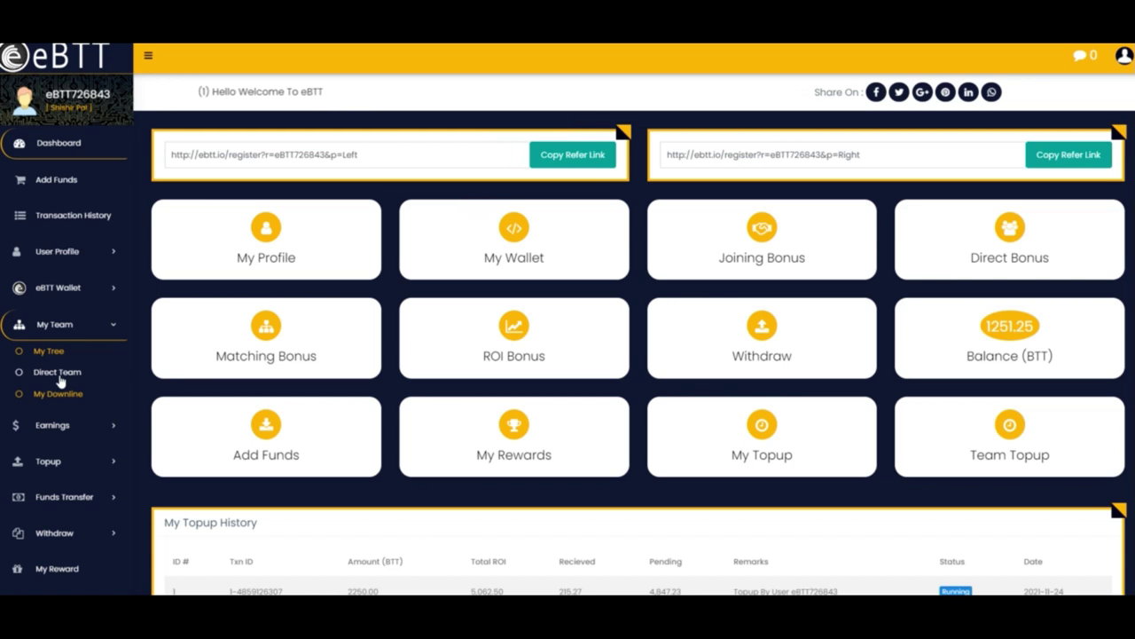
{"action": "left_click", "coordinate": [59, 375]}
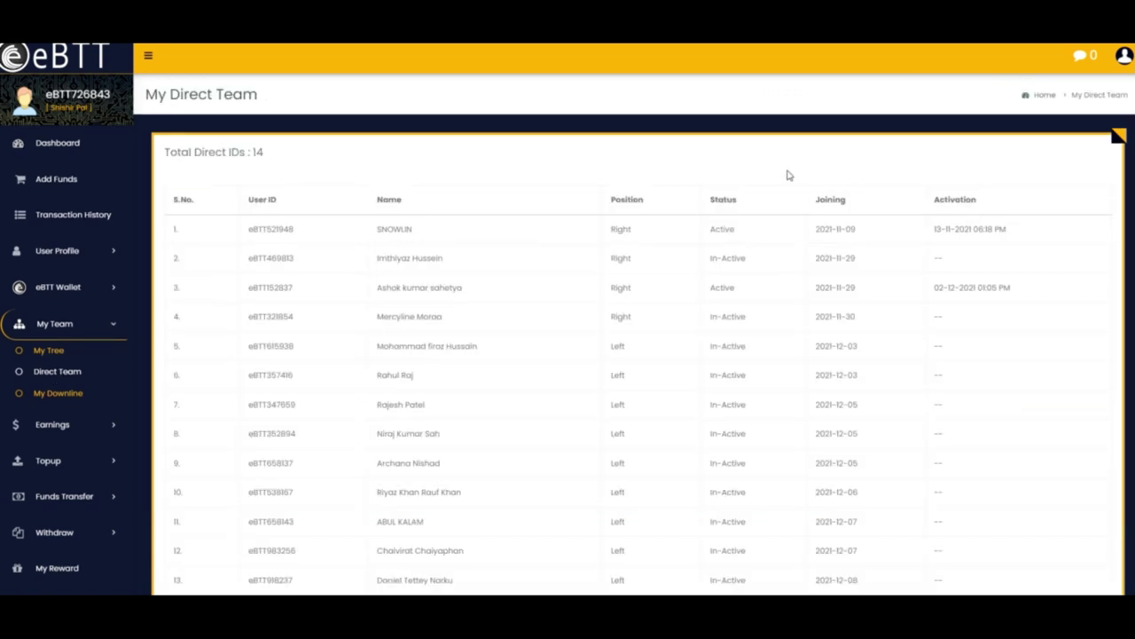
{"action": "scroll", "coordinate": [788, 175], "scroll_direction": "down", "scroll_amount": 1}
{"action": "scroll", "coordinate": [788, 175], "scroll_direction": "up", "scroll_amount": 1}
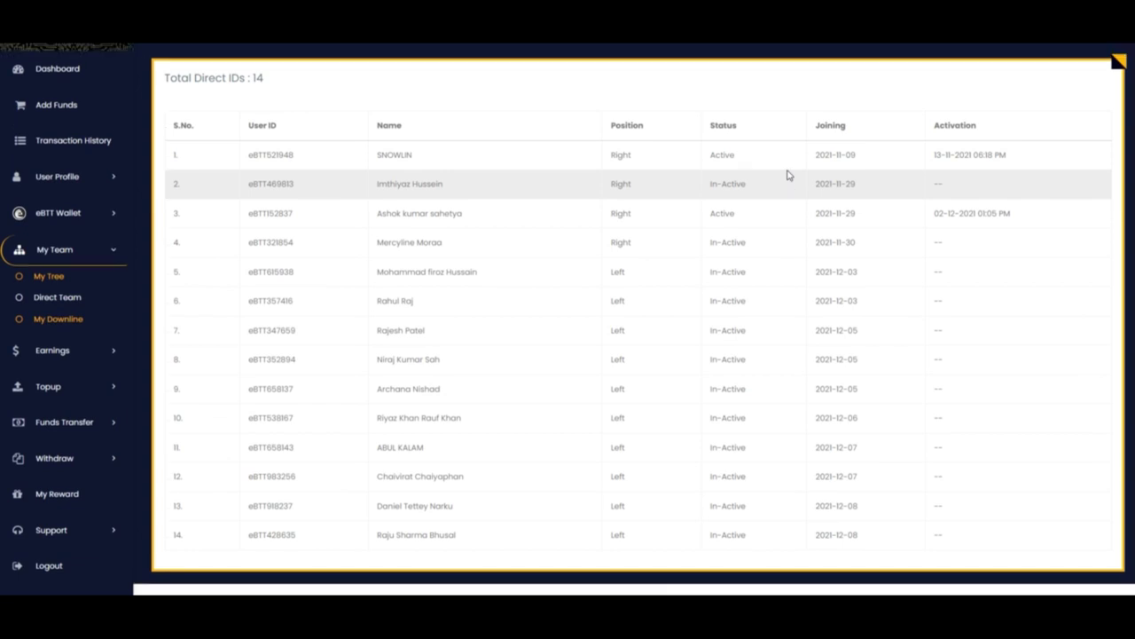
{"action": "scroll", "coordinate": [788, 175], "scroll_direction": "down", "scroll_amount": 1}
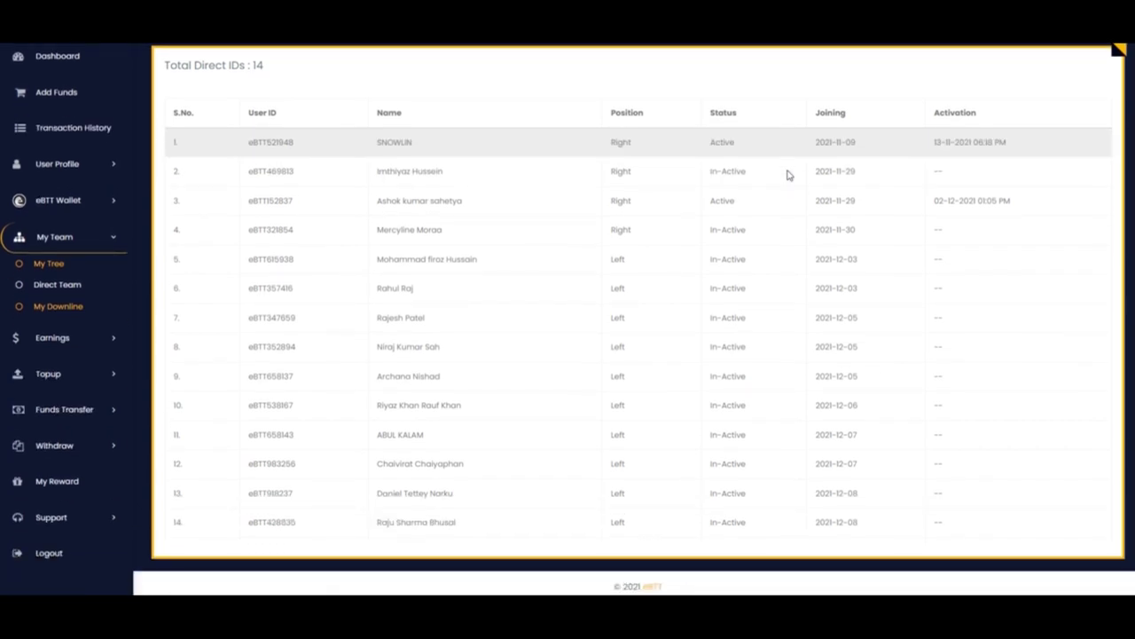
{"action": "scroll", "coordinate": [788, 175], "scroll_direction": "up", "scroll_amount": 1}
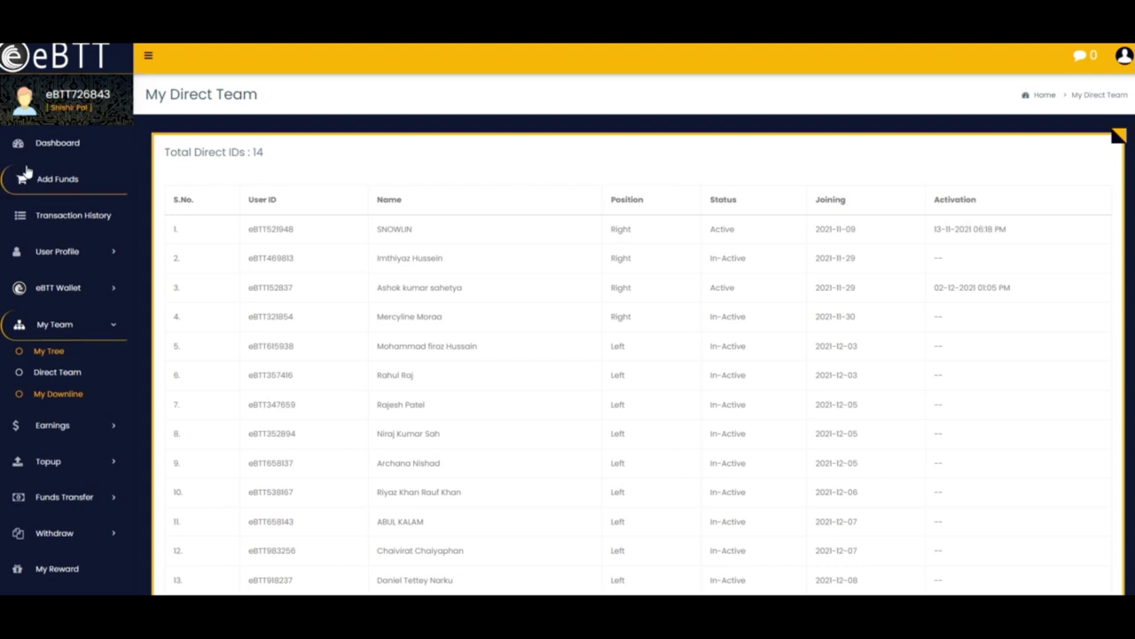
{"action": "left_click", "coordinate": [55, 152]}
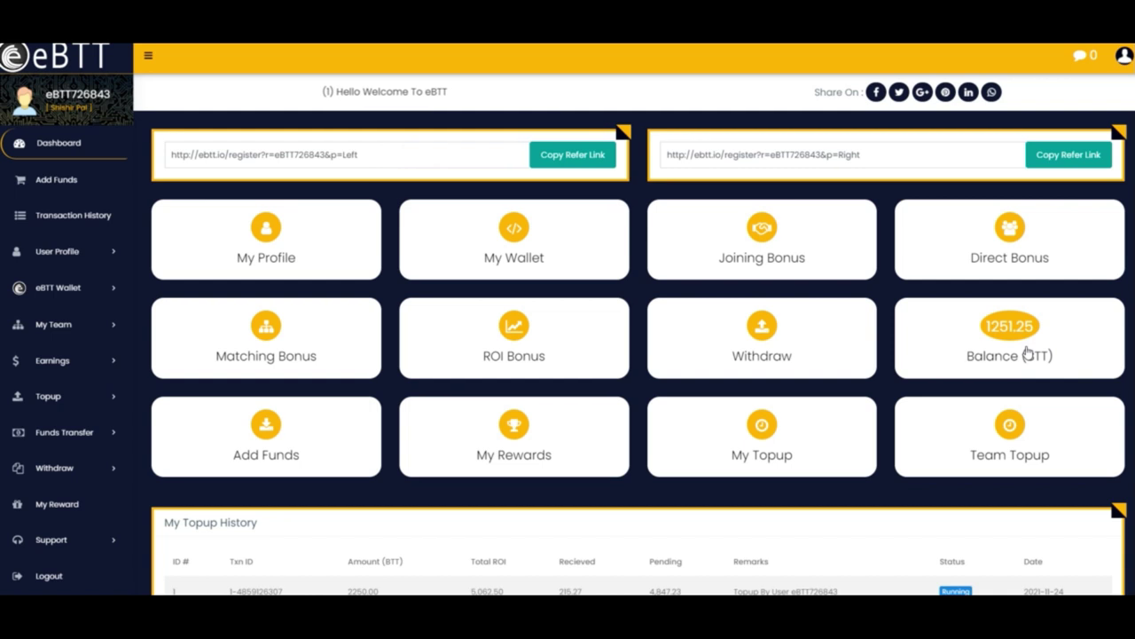
Open the All Credit Debit statement and point out the 50 Registration Bonus, 5.00 charge and 2250 Funds Added entries.
{"action": "left_click", "coordinate": [1000, 350]}
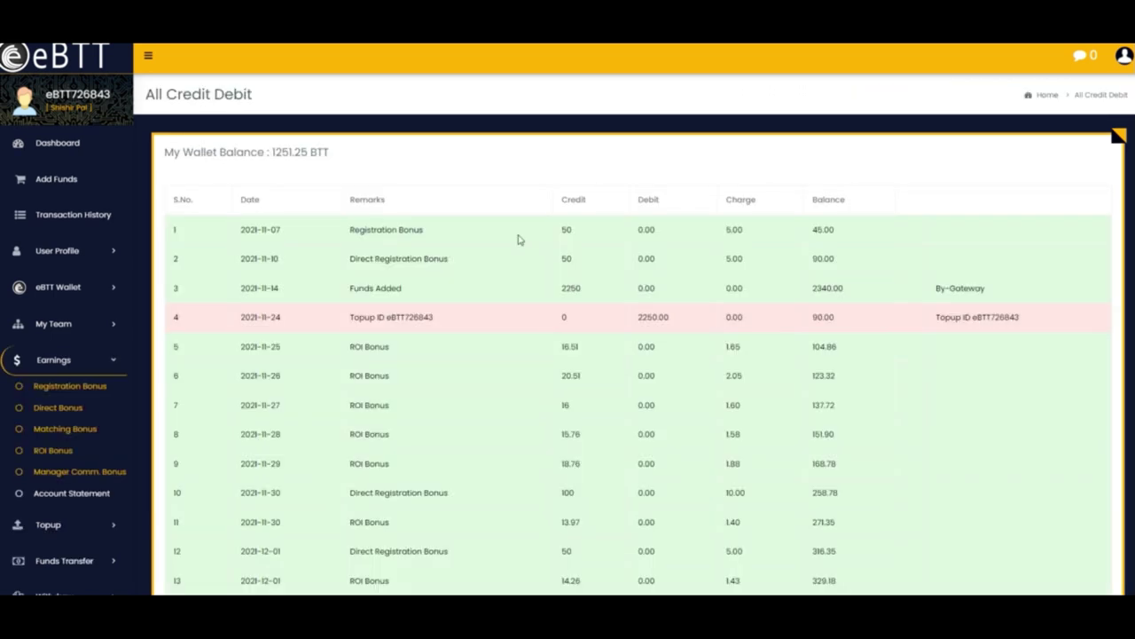
{"action": "left_click_drag", "start_coordinate": [344, 232], "coordinate": [592, 232]}
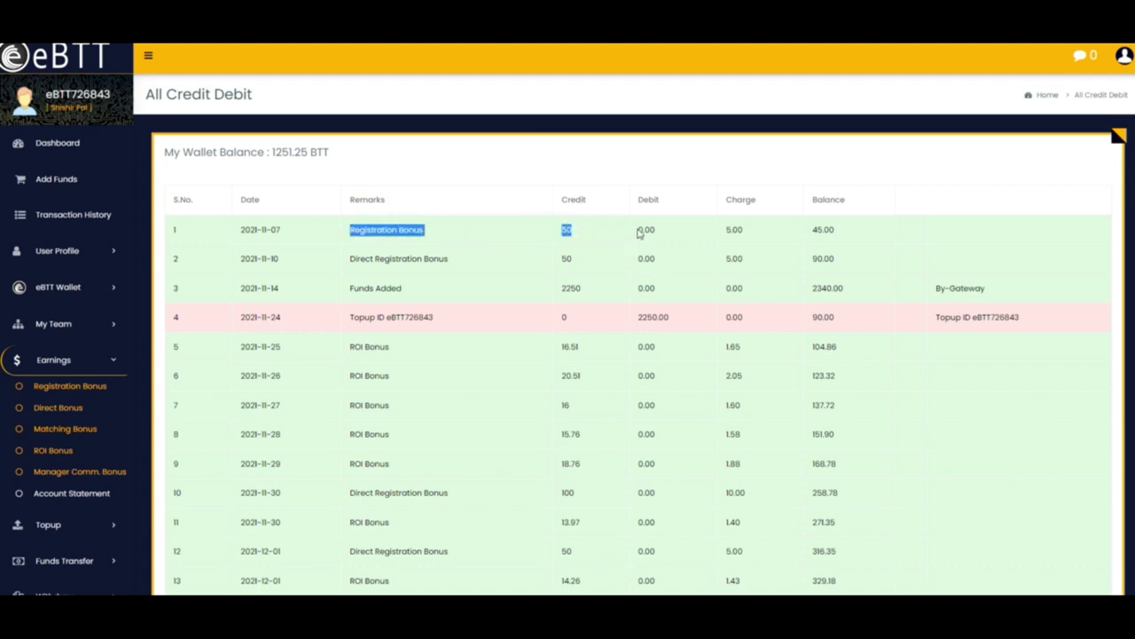
{"action": "double_click", "coordinate": [746, 234]}
{"action": "left_click", "coordinate": [377, 259]}
{"action": "left_click_drag", "start_coordinate": [377, 259], "coordinate": [567, 258]}
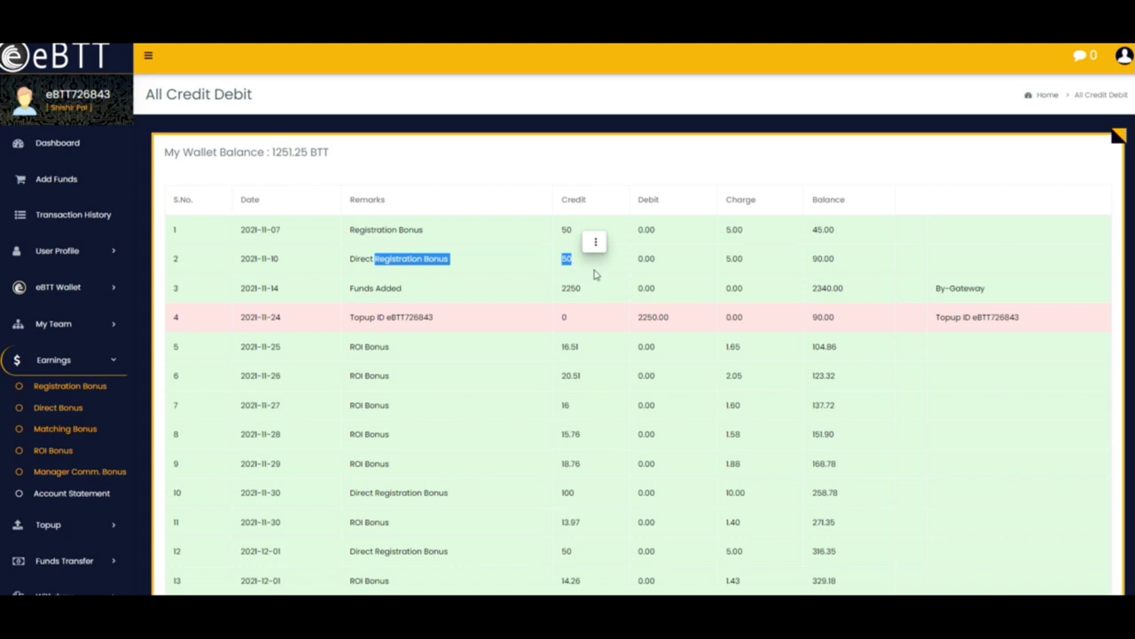
{"action": "left_click", "coordinate": [595, 275]}
{"action": "left_click_drag", "start_coordinate": [352, 288], "coordinate": [573, 290]}
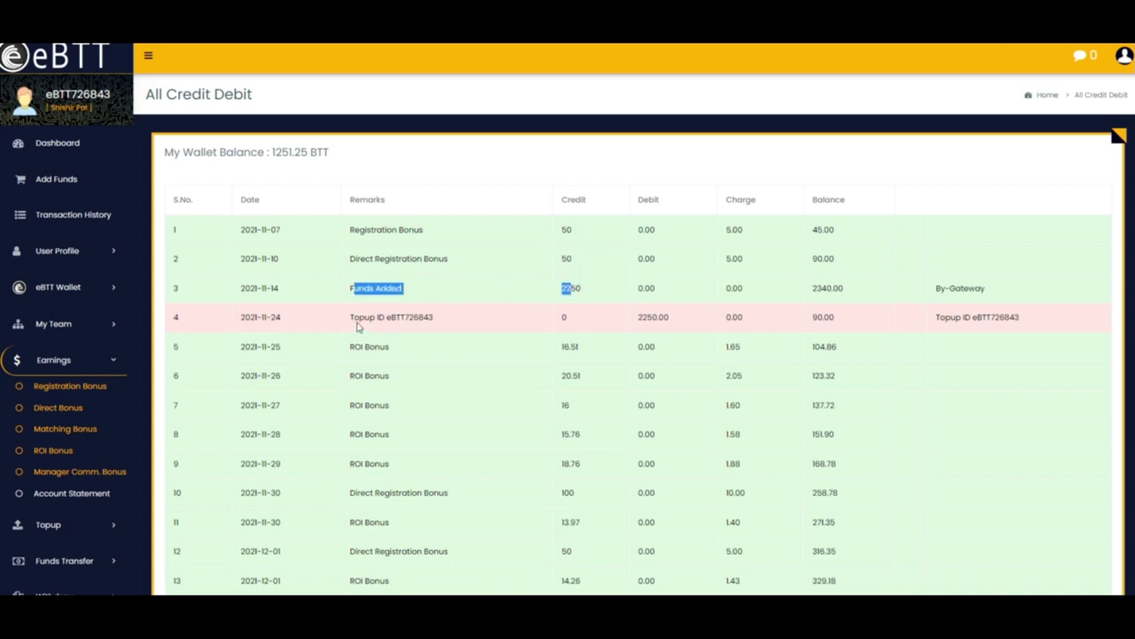
{"action": "left_click", "coordinate": [586, 291]}
{"action": "left_click_drag", "start_coordinate": [586, 291], "coordinate": [555, 294]}
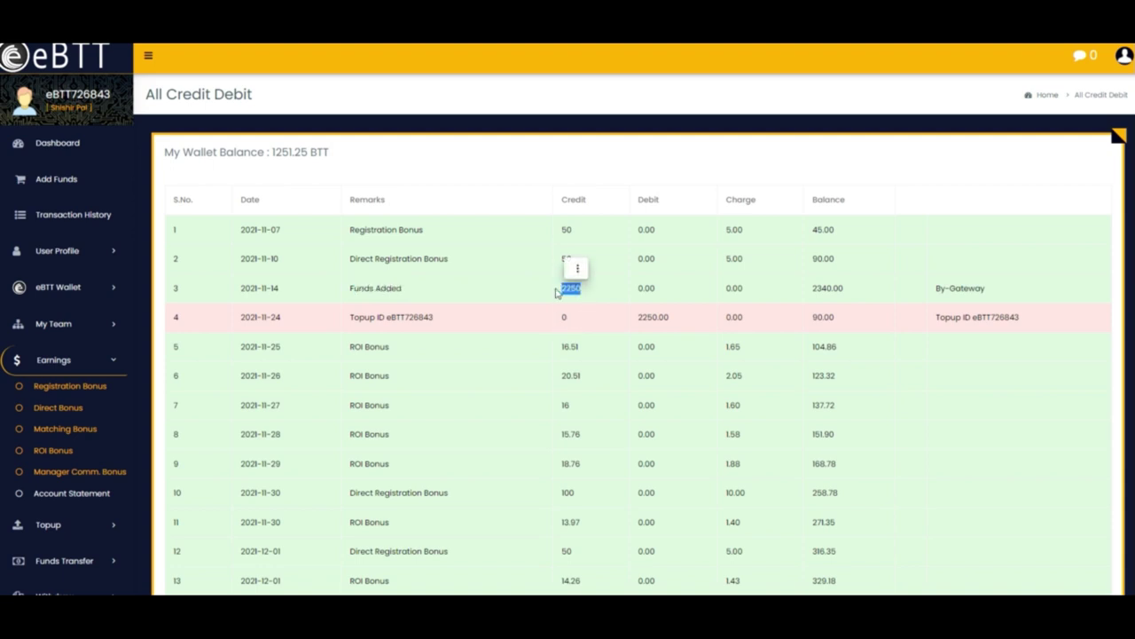
{"action": "left_click", "coordinate": [530, 291]}
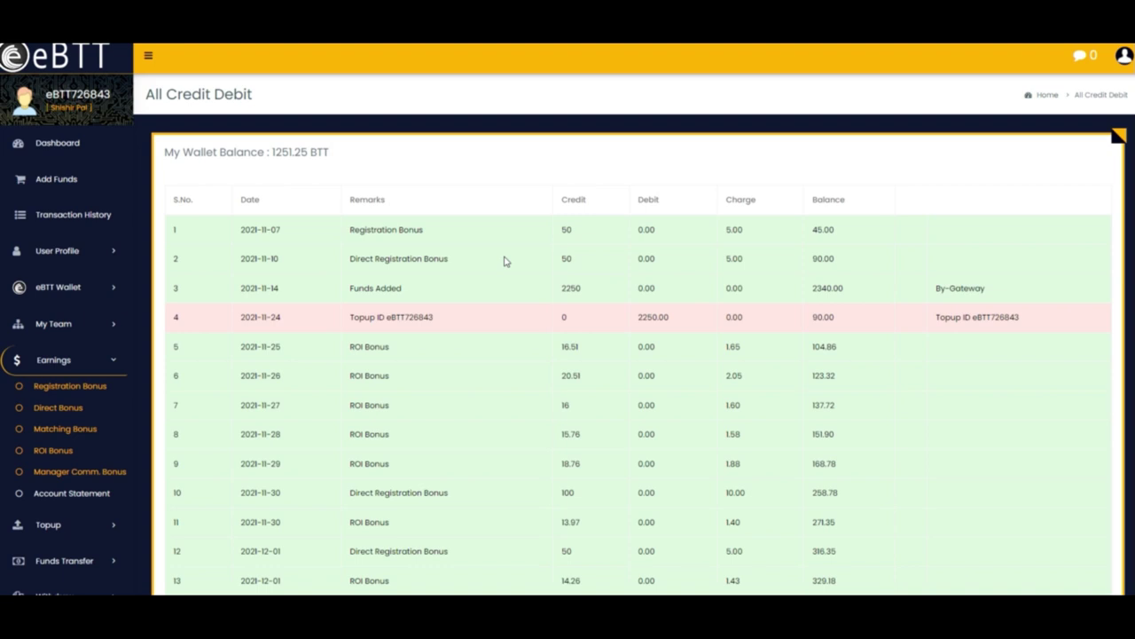
Scroll through the All Credit Debit statement entries.
{"action": "scroll", "coordinate": [504, 261], "scroll_direction": "down", "scroll_amount": 2}
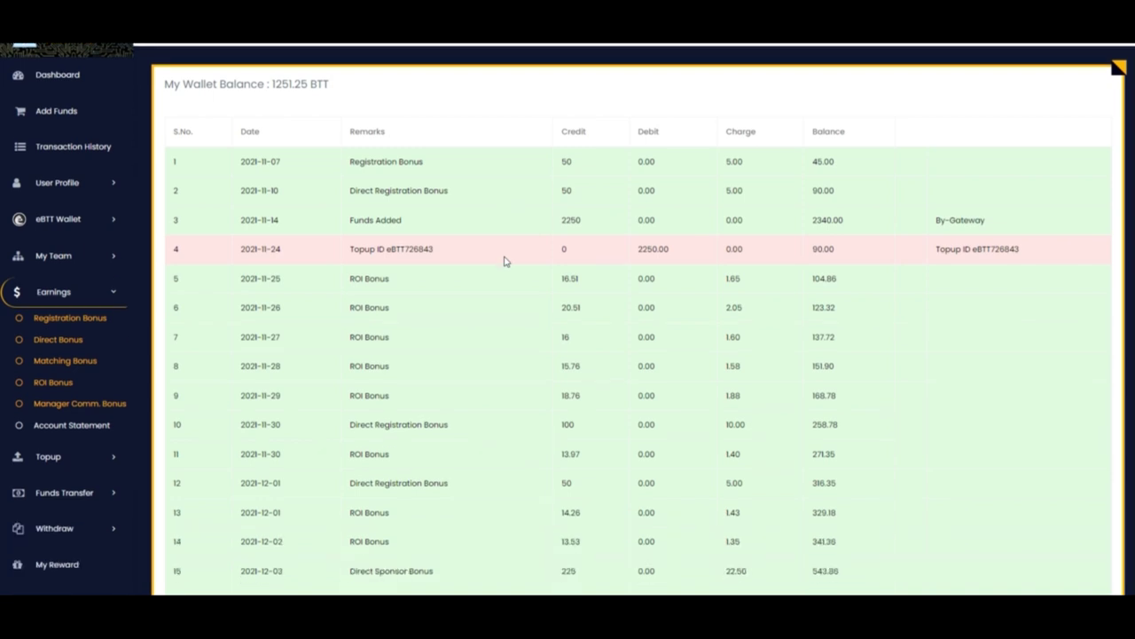
{"action": "scroll", "coordinate": [504, 261], "scroll_direction": "up", "scroll_amount": 2}
{"action": "scroll", "coordinate": [504, 260], "scroll_direction": "down", "scroll_amount": 1}
{"action": "scroll", "coordinate": [503, 261], "scroll_direction": "down", "scroll_amount": 1}
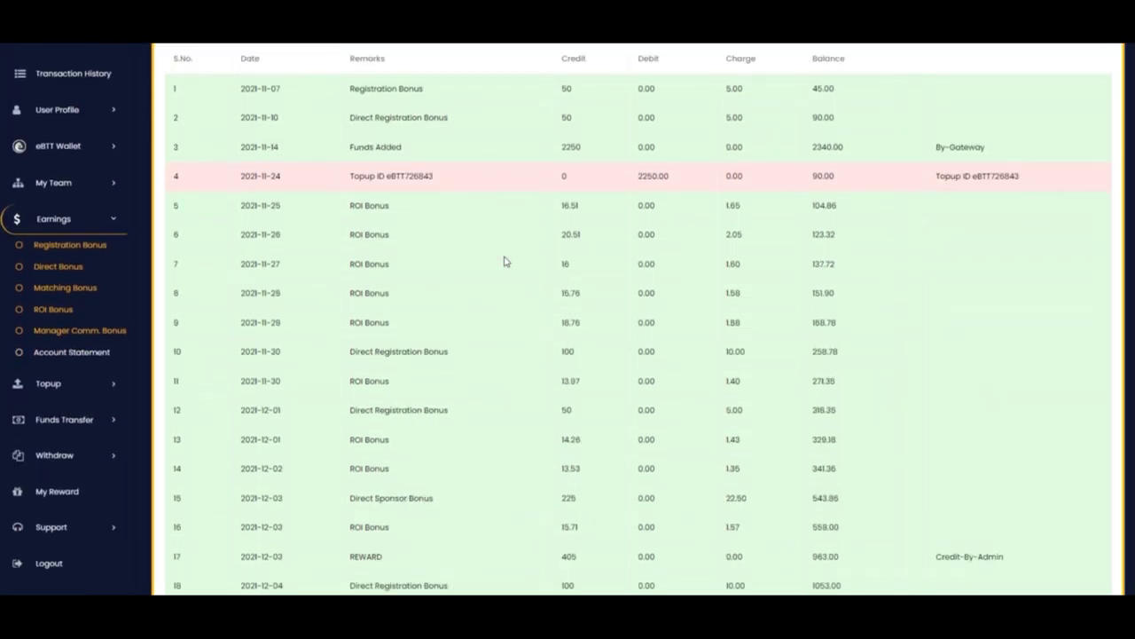
{"action": "scroll", "coordinate": [504, 261], "scroll_direction": "up", "scroll_amount": 3}
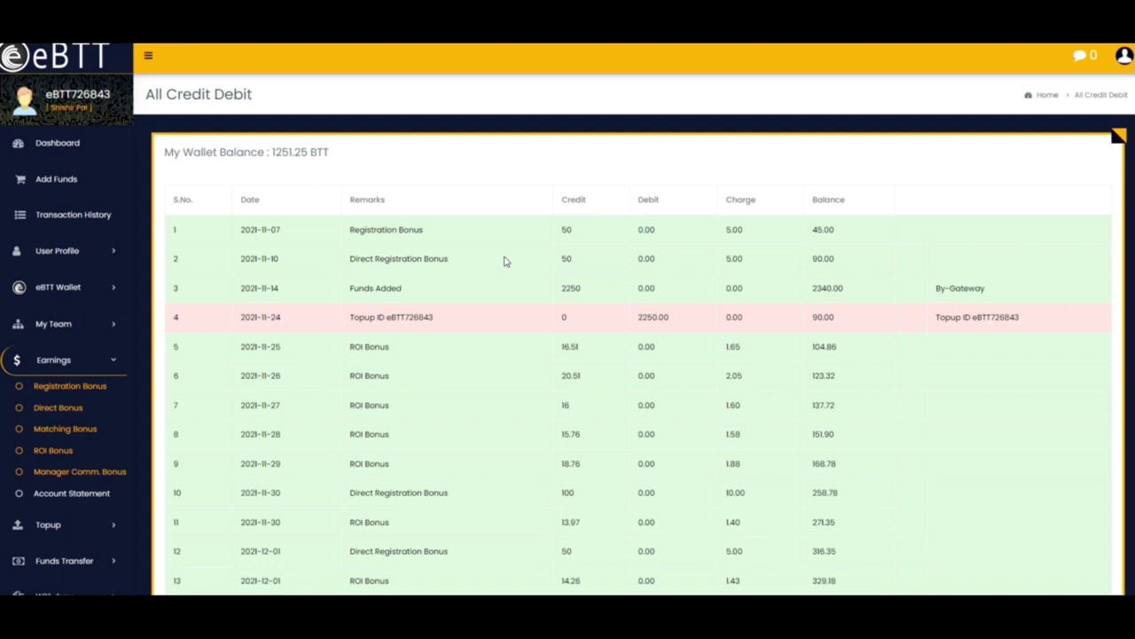
{"action": "scroll", "coordinate": [505, 261], "scroll_direction": "down", "scroll_amount": 2}
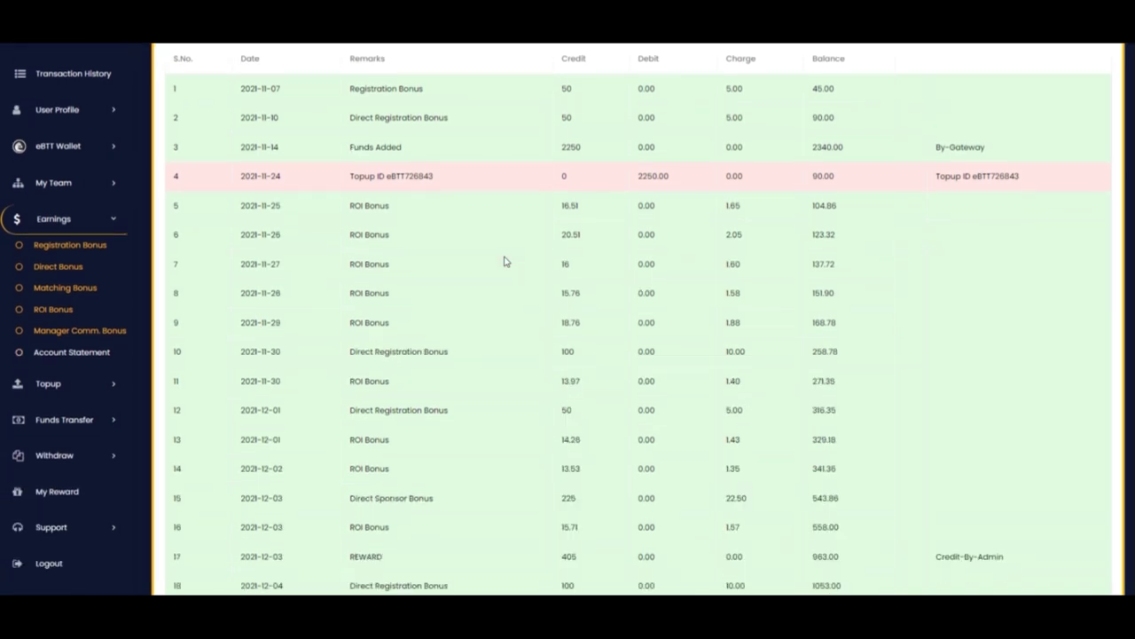
{"action": "scroll", "coordinate": [506, 262], "scroll_direction": "down", "scroll_amount": 1}
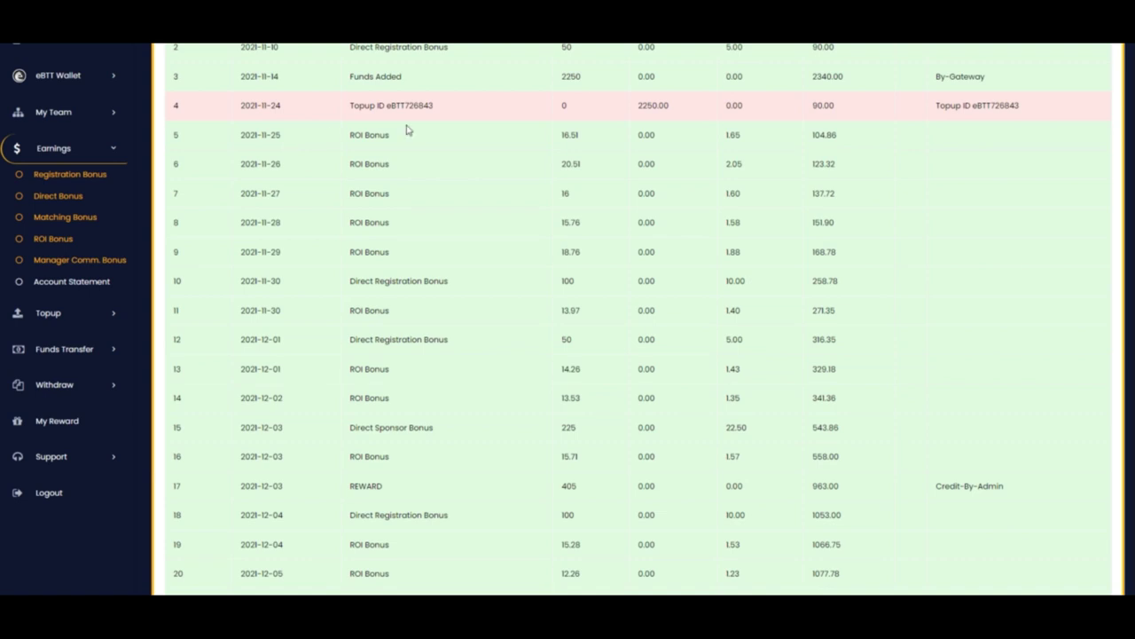
{"action": "scroll", "coordinate": [546, 148], "scroll_direction": "down", "scroll_amount": 3}
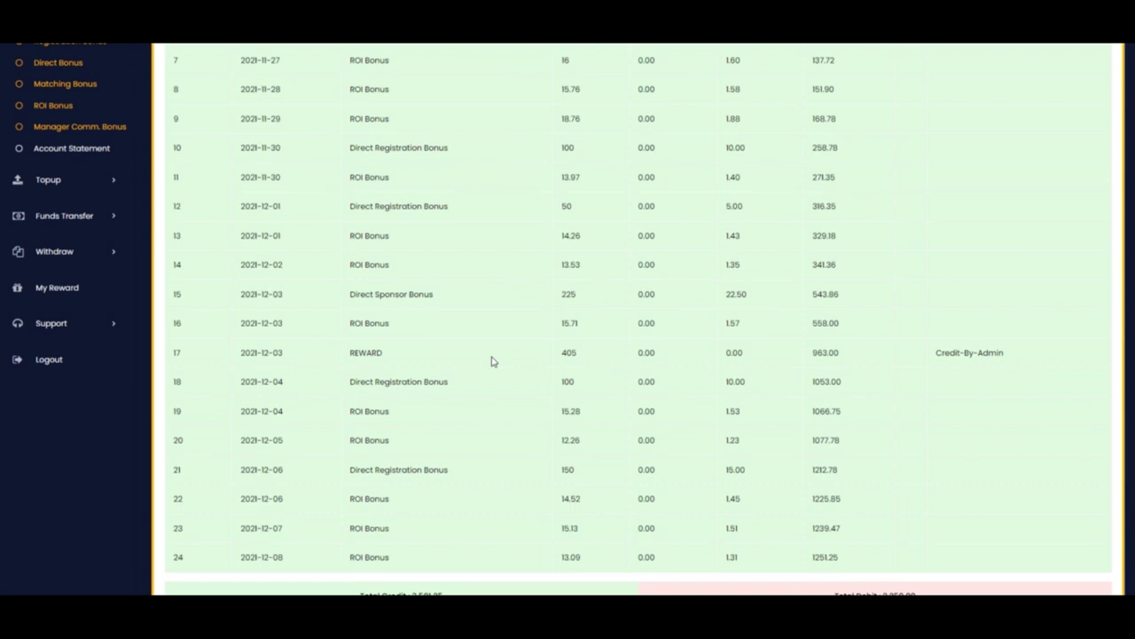
Point out row 17's REWARD amounts and 405 credit, then go to Add Funds.
{"action": "left_click_drag", "start_coordinate": [509, 355], "coordinate": [853, 355]}
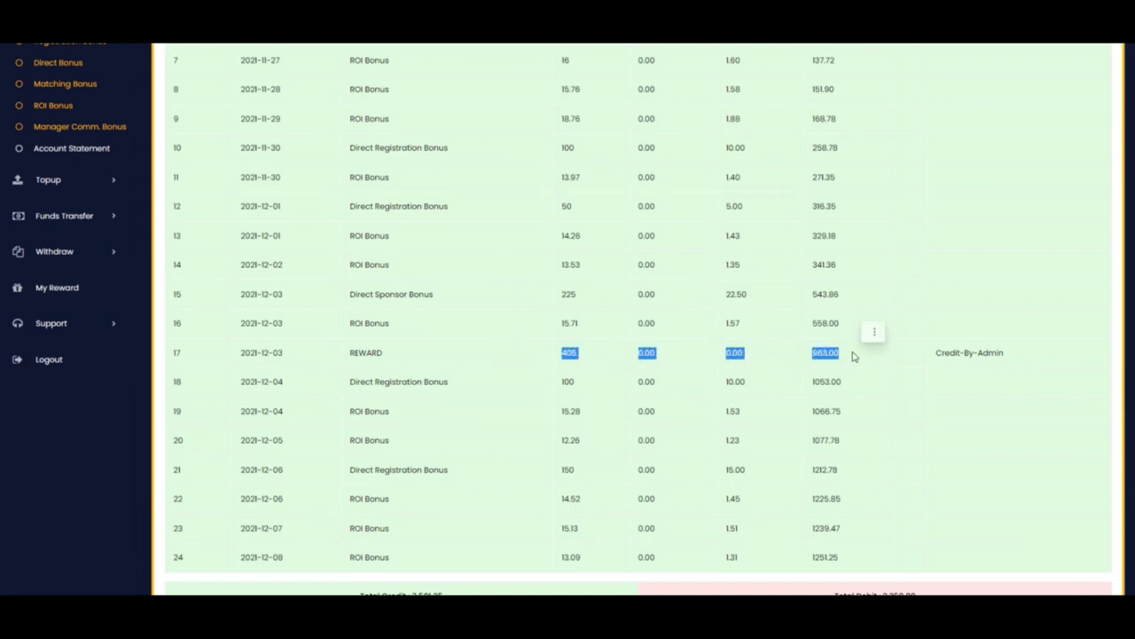
{"action": "left_click", "coordinate": [534, 359]}
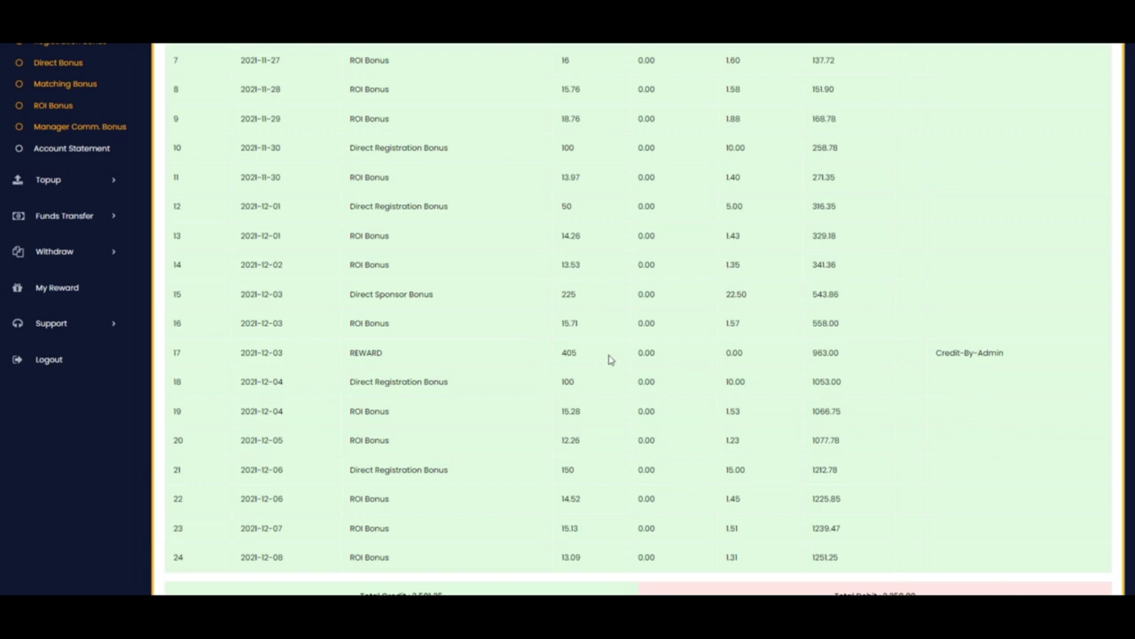
{"action": "left_click_drag", "start_coordinate": [594, 360], "coordinate": [535, 355]}
{"action": "left_click", "coordinate": [535, 358]}
{"action": "scroll", "coordinate": [474, 481], "scroll_direction": "down", "scroll_amount": 1}
{"action": "scroll", "coordinate": [474, 482], "scroll_direction": "up", "scroll_amount": 5}
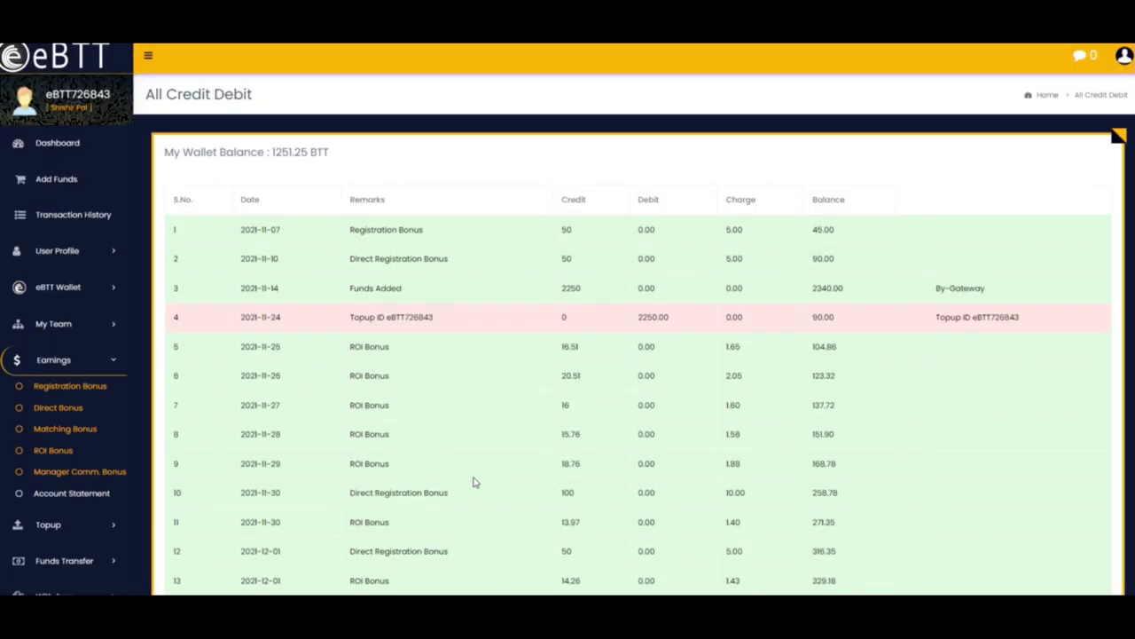
{"action": "left_click", "coordinate": [56, 181]}
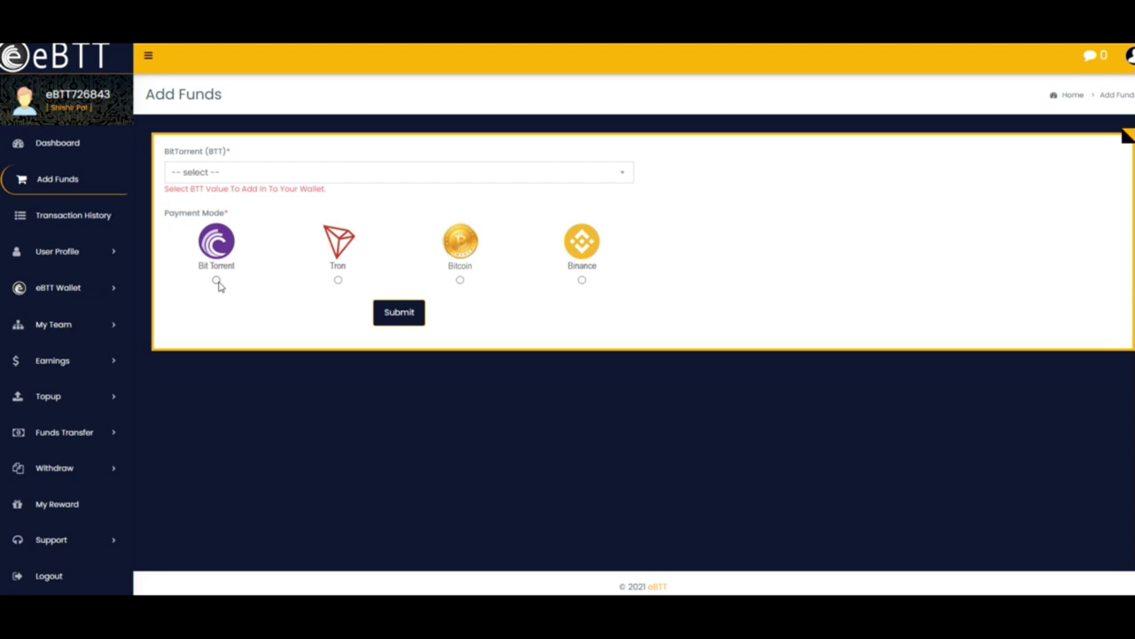
Check the available BTT top-up amounts, then view the Transaction History of 2250 BTT orders.
{"action": "left_click", "coordinate": [286, 184]}
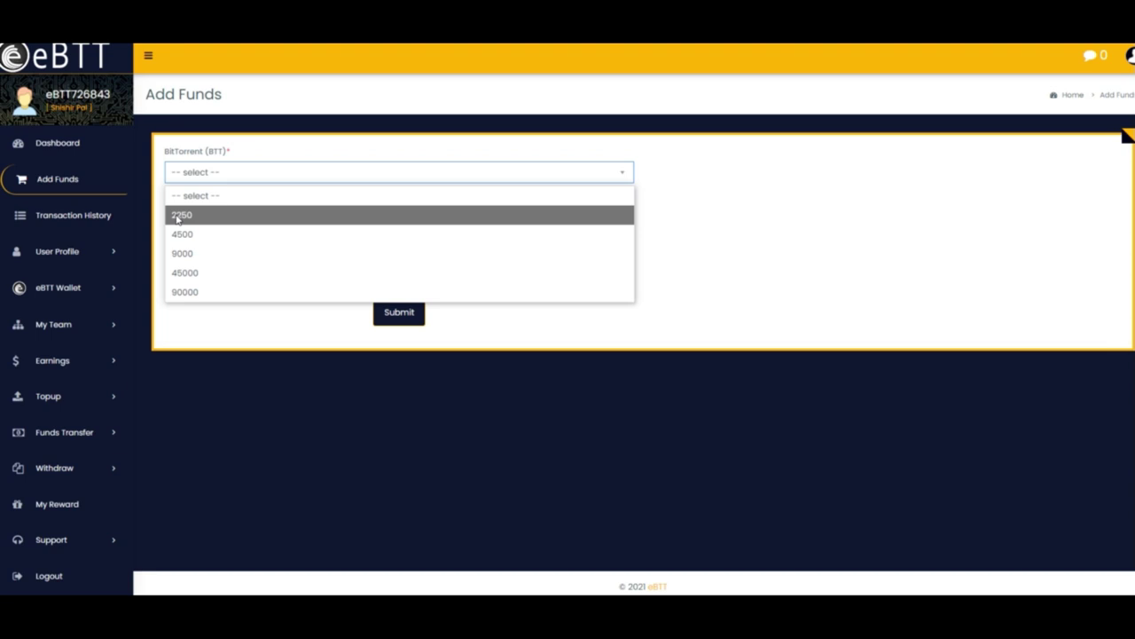
{"action": "left_click", "coordinate": [71, 220]}
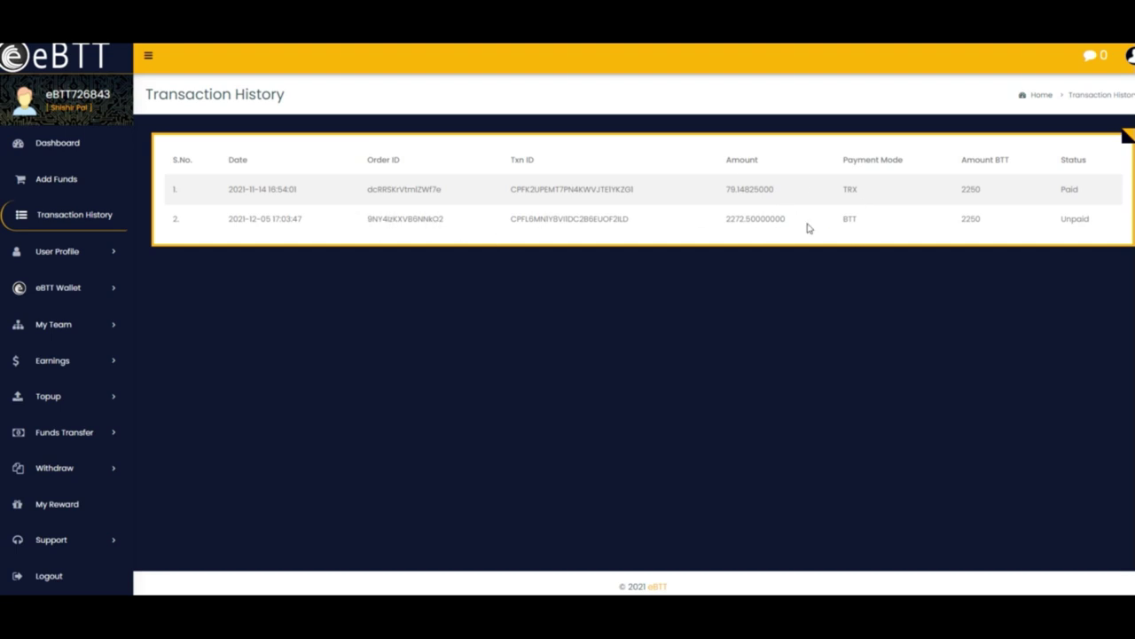
Go to User Profile > Update Wallet for the TRC10 receiving address.
{"action": "left_click", "coordinate": [48, 255]}
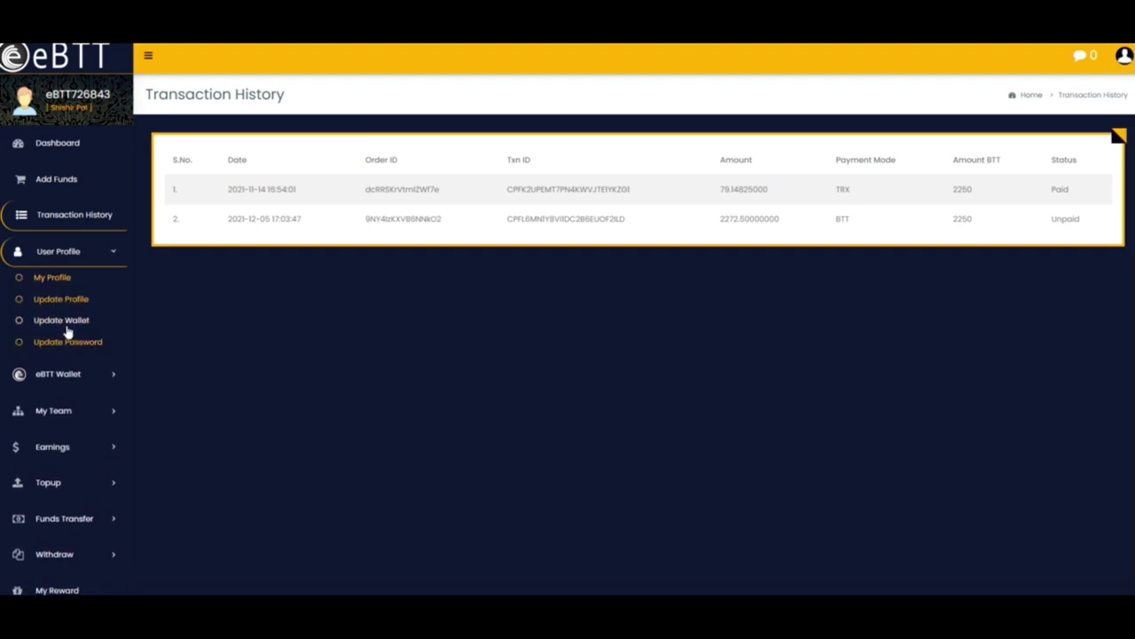
{"action": "left_click", "coordinate": [64, 323]}
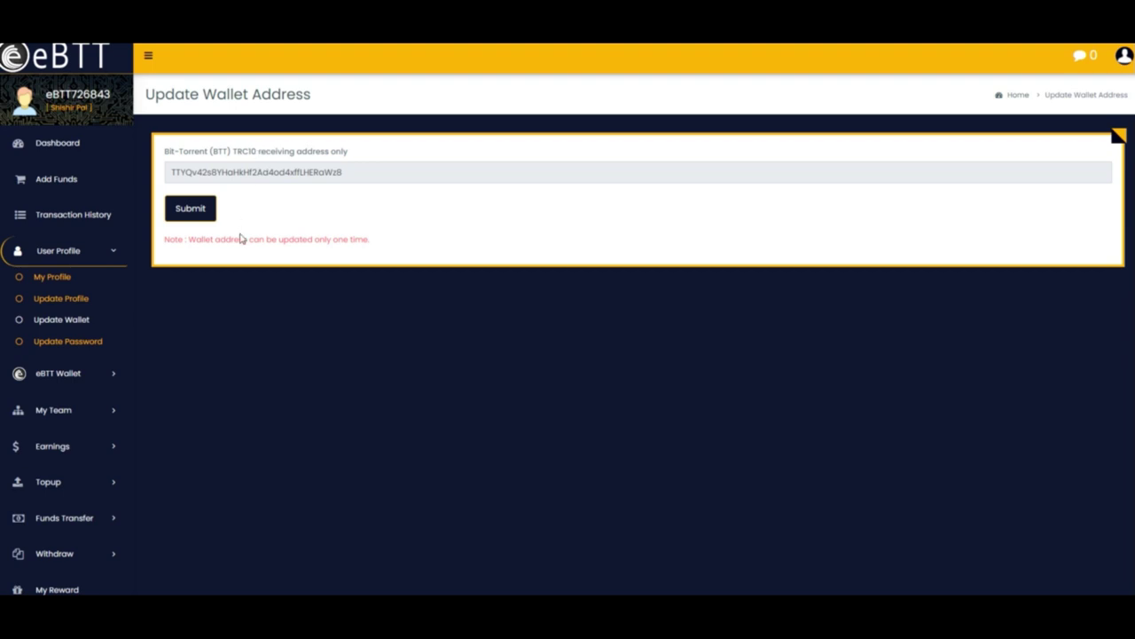
Review the Trust Wallet and eBTT contract addresses, then view the eBTT Txn History.
{"action": "left_click", "coordinate": [88, 376]}
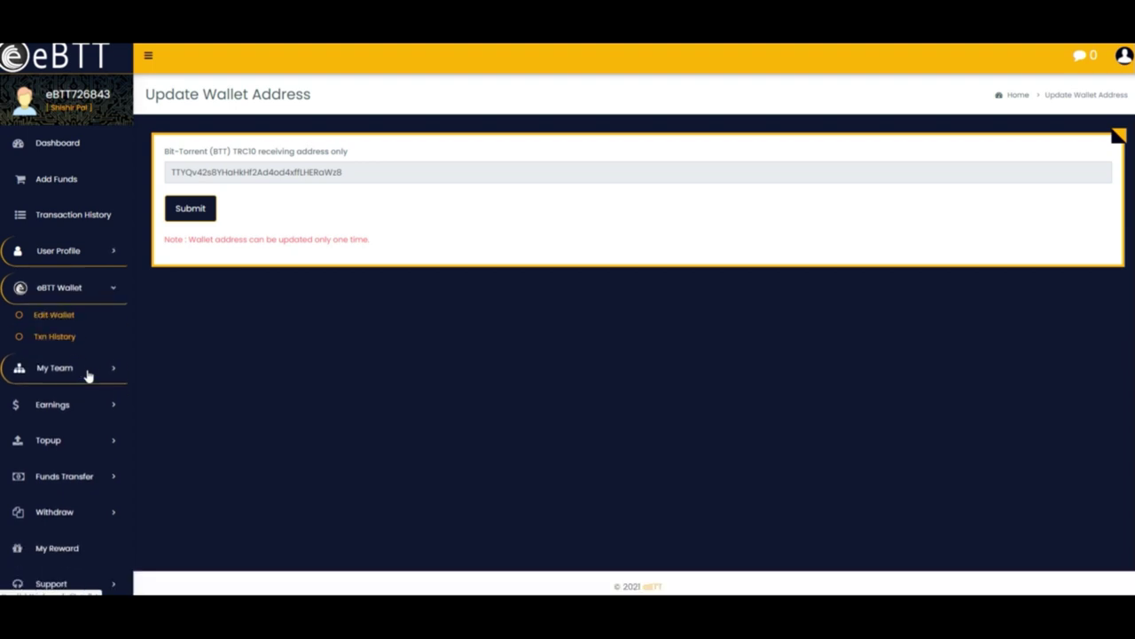
{"action": "left_click", "coordinate": [59, 317]}
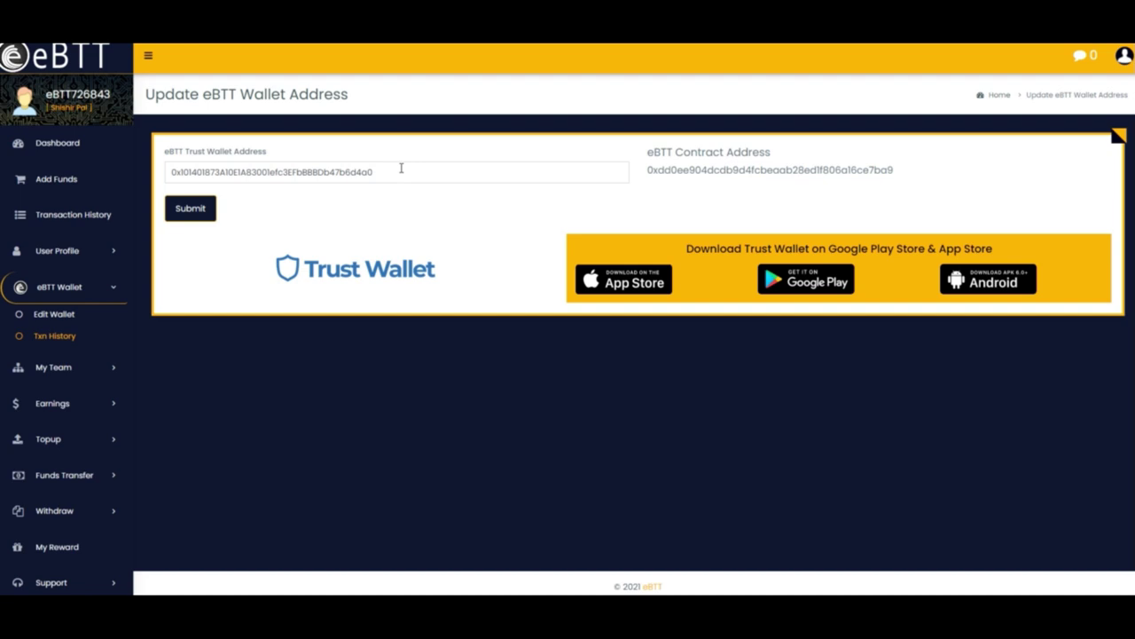
{"action": "left_click_drag", "start_coordinate": [401, 169], "coordinate": [287, 172]}
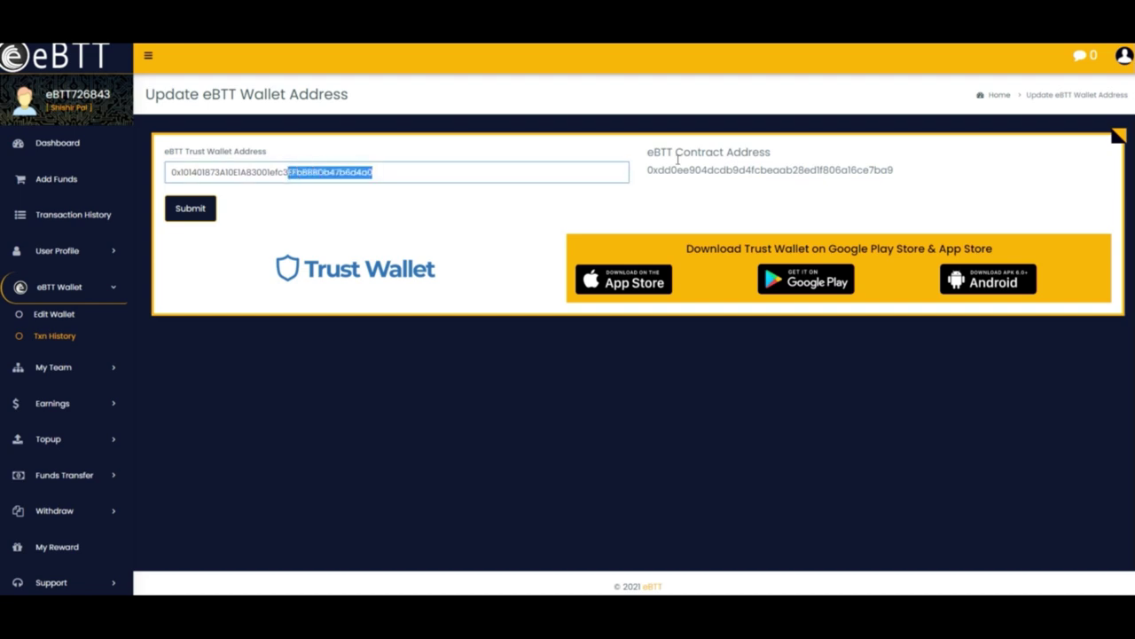
{"action": "left_click_drag", "start_coordinate": [906, 173], "coordinate": [643, 176]}
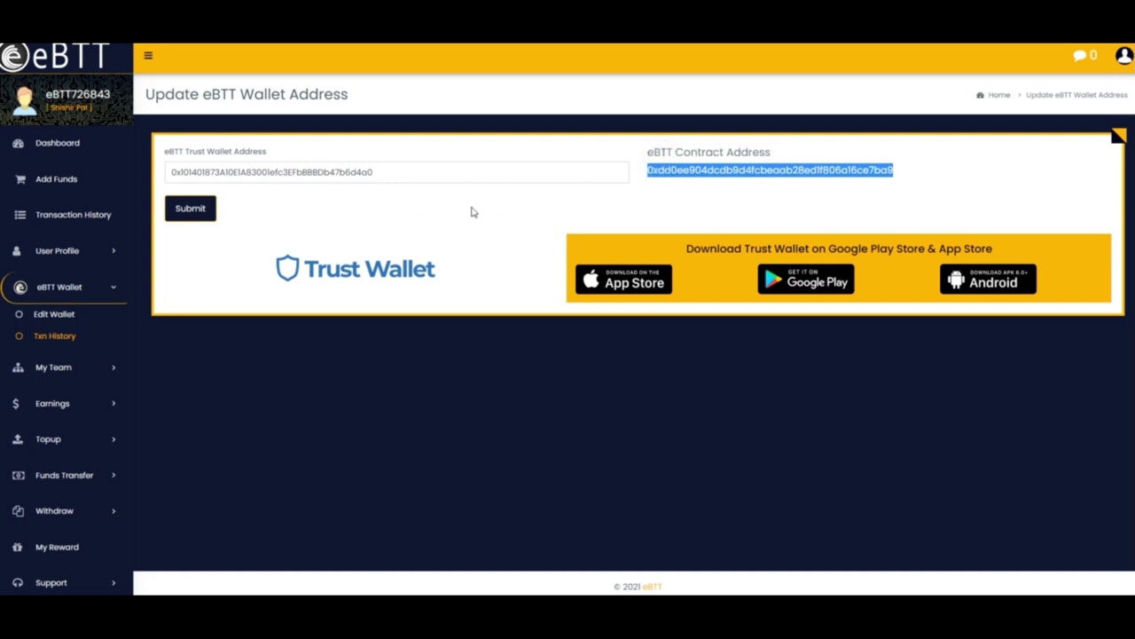
{"action": "left_click", "coordinate": [74, 341]}
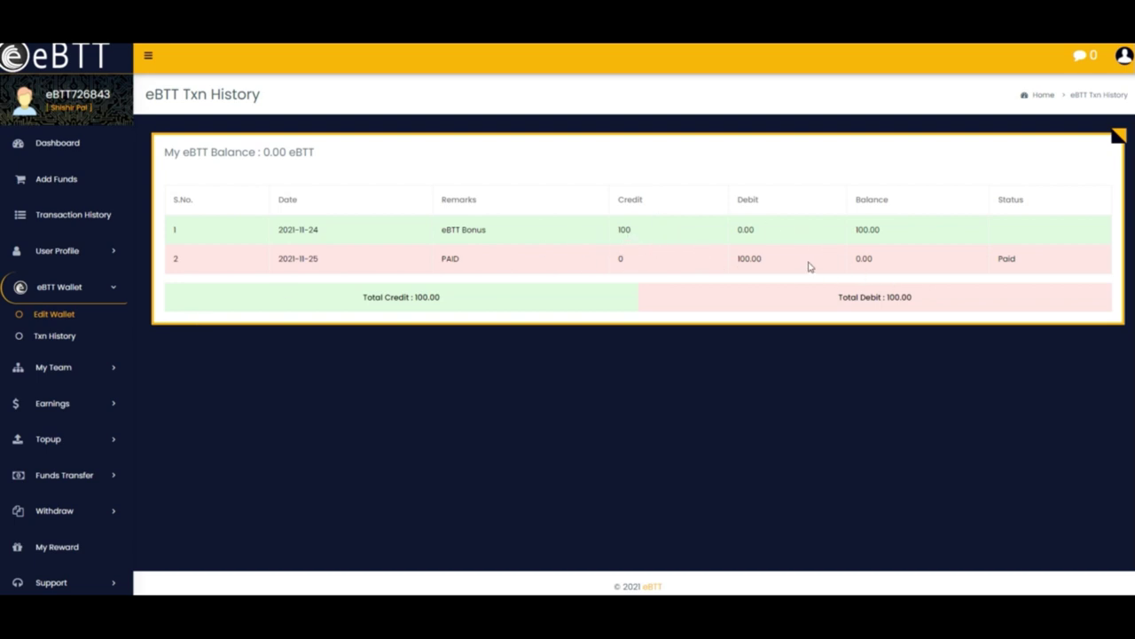
{"action": "left_click", "coordinate": [49, 374]}
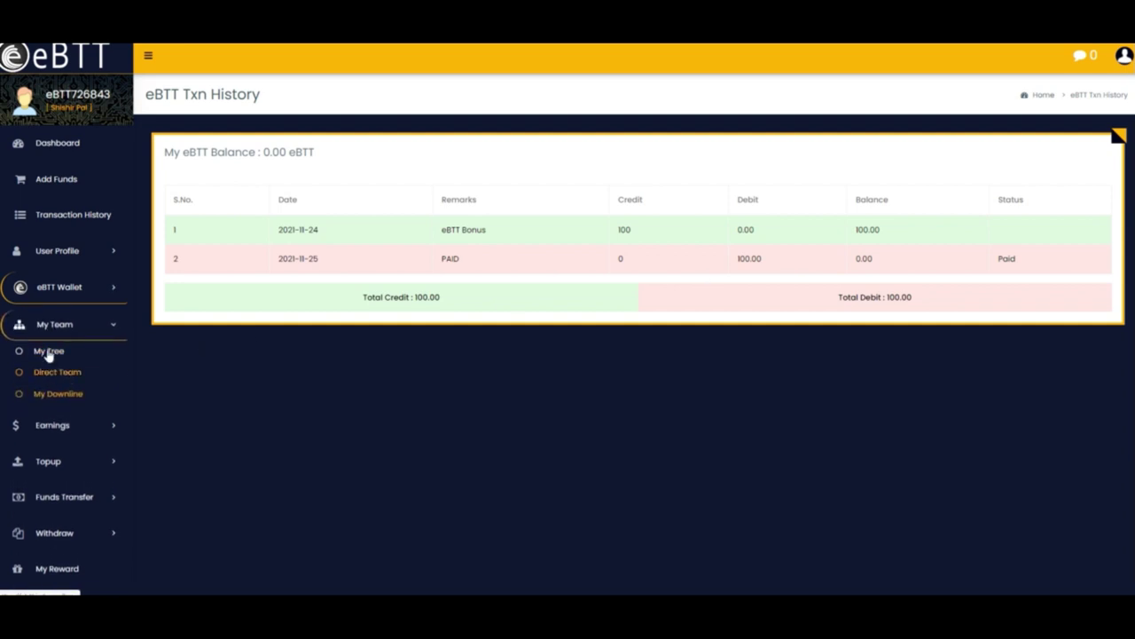
Open My Tree and view the info cards of several member nodes.
{"action": "left_click", "coordinate": [49, 351]}
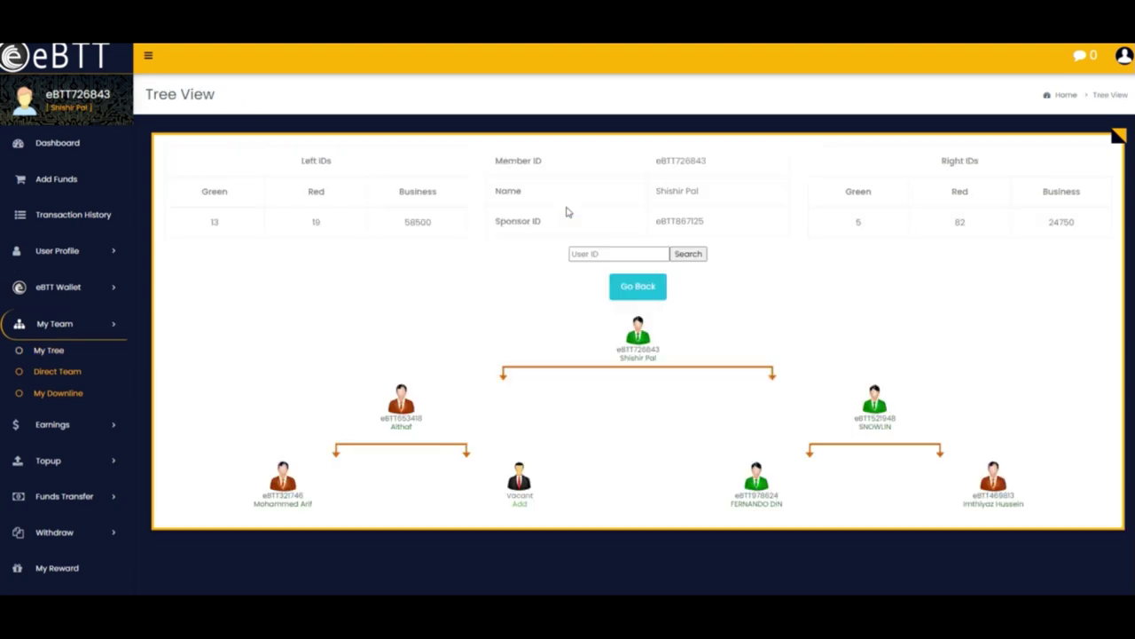
{"action": "mouse_move", "coordinate": [635, 347]}
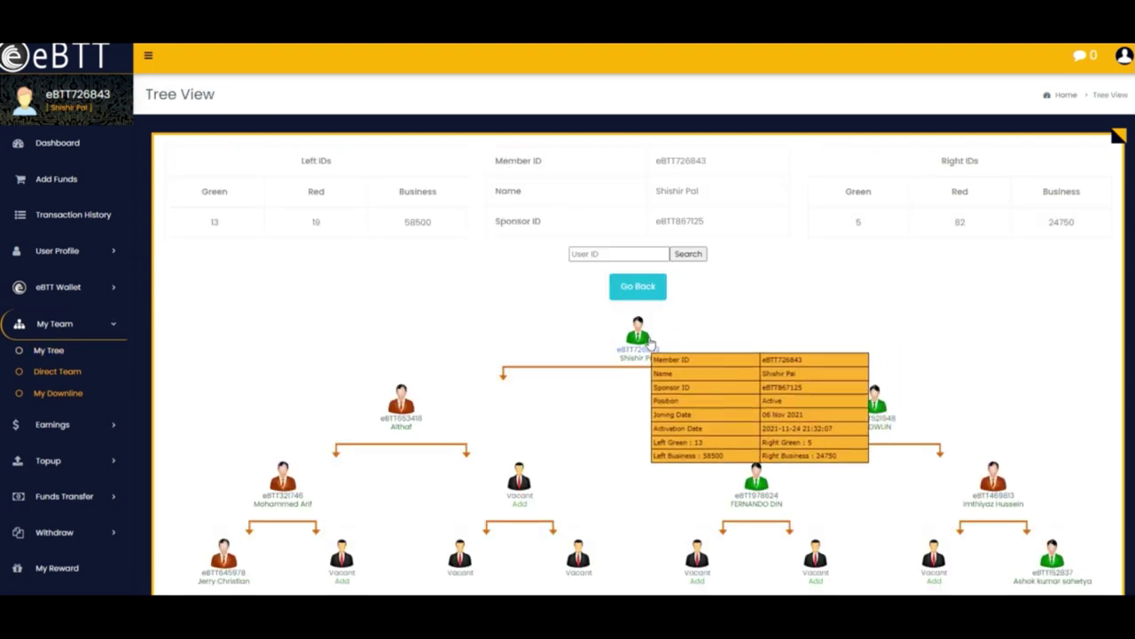
{"action": "mouse_move", "coordinate": [850, 401]}
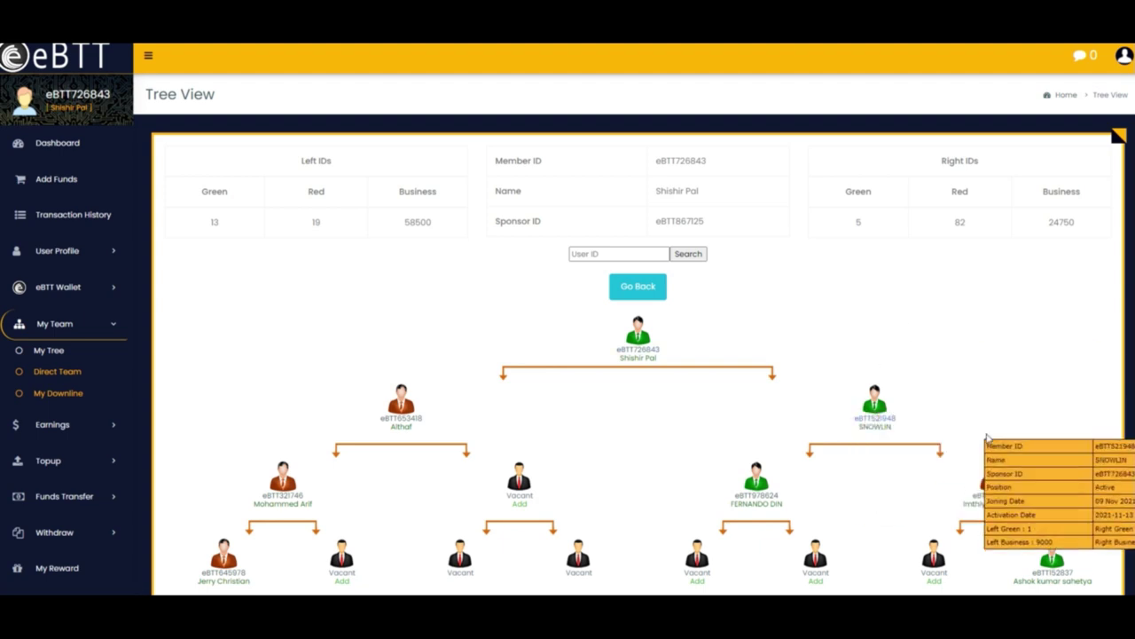
{"action": "mouse_move", "coordinate": [1053, 557]}
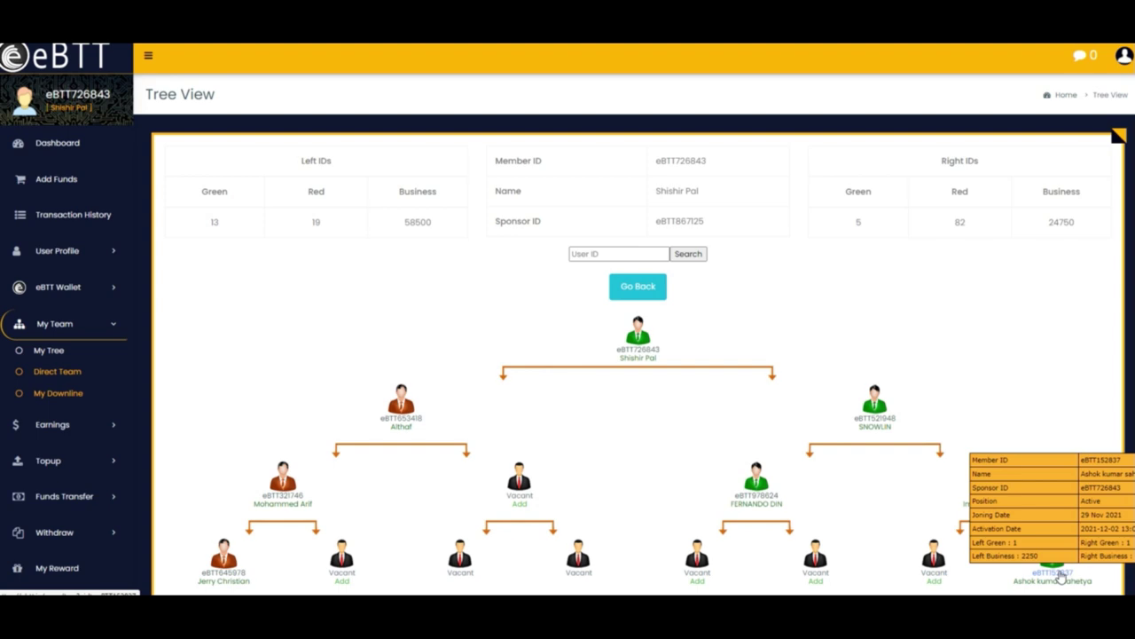
{"action": "mouse_move", "coordinate": [888, 417]}
{"action": "mouse_move", "coordinate": [395, 401]}
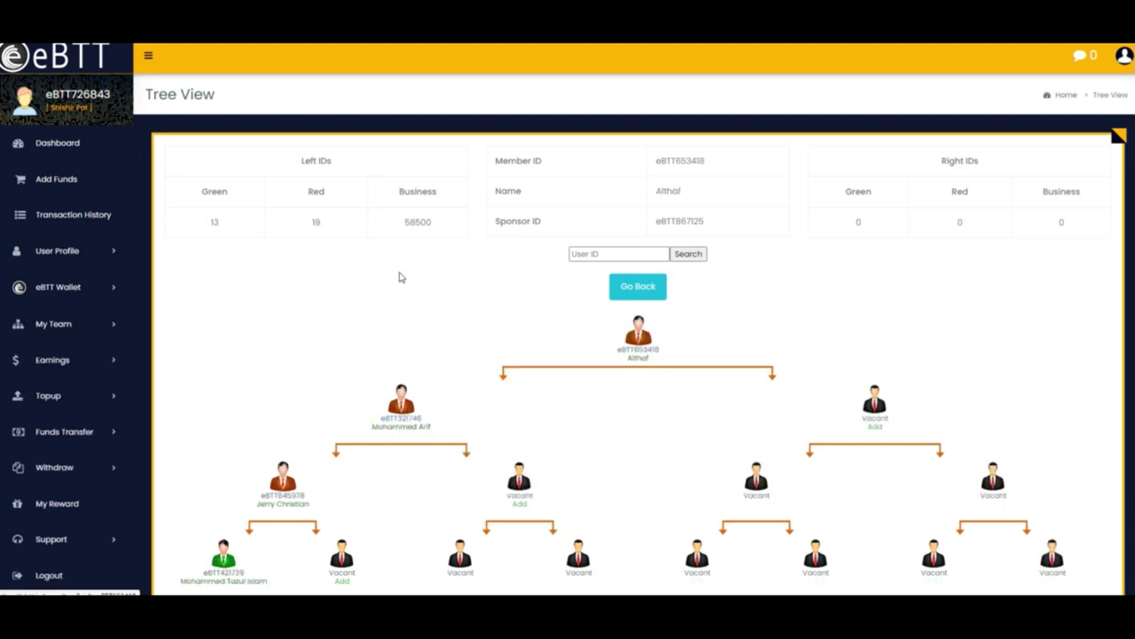
{"action": "left_click_drag", "start_coordinate": [444, 230], "coordinate": [389, 230]}
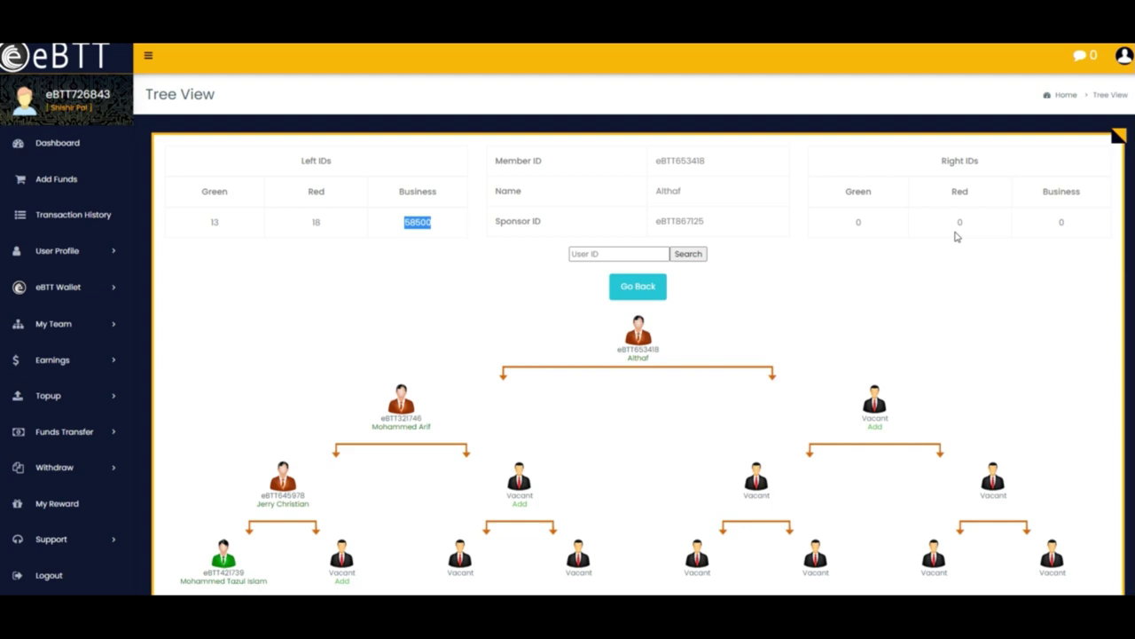
{"action": "mouse_move", "coordinate": [400, 390]}
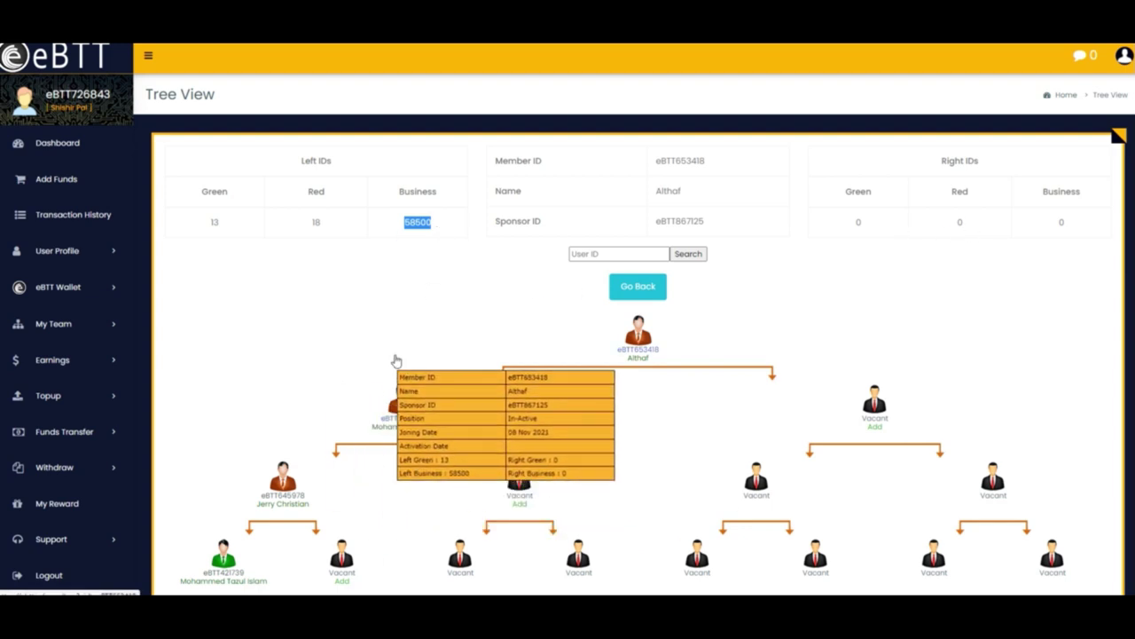
{"action": "left_click_drag", "start_coordinate": [431, 223], "coordinate": [367, 228]}
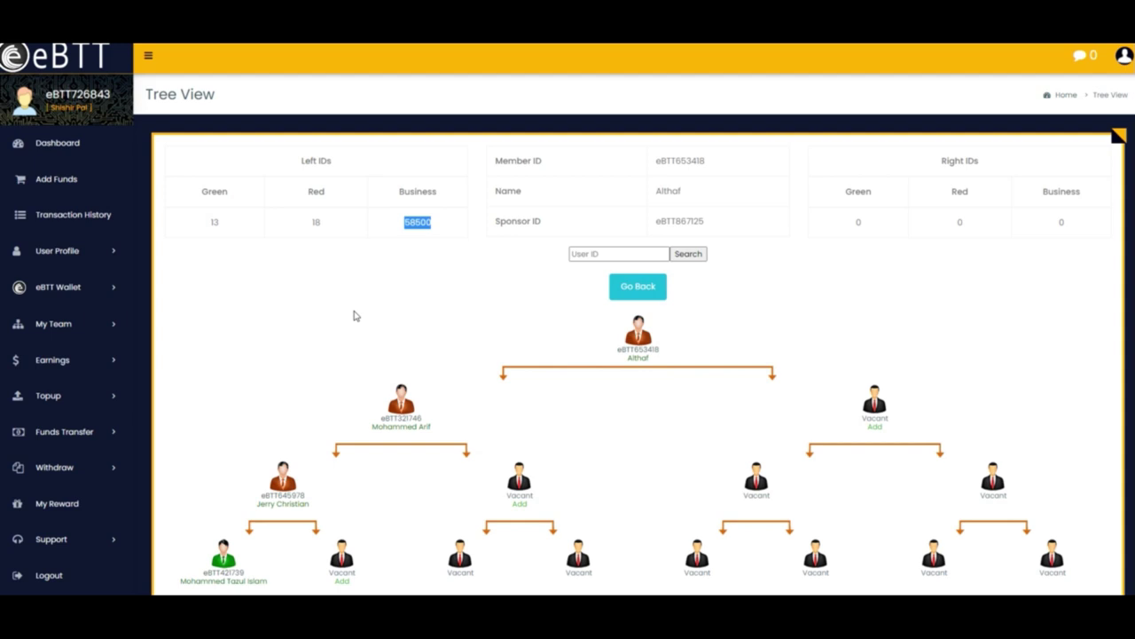
{"action": "mouse_move", "coordinate": [359, 309]}
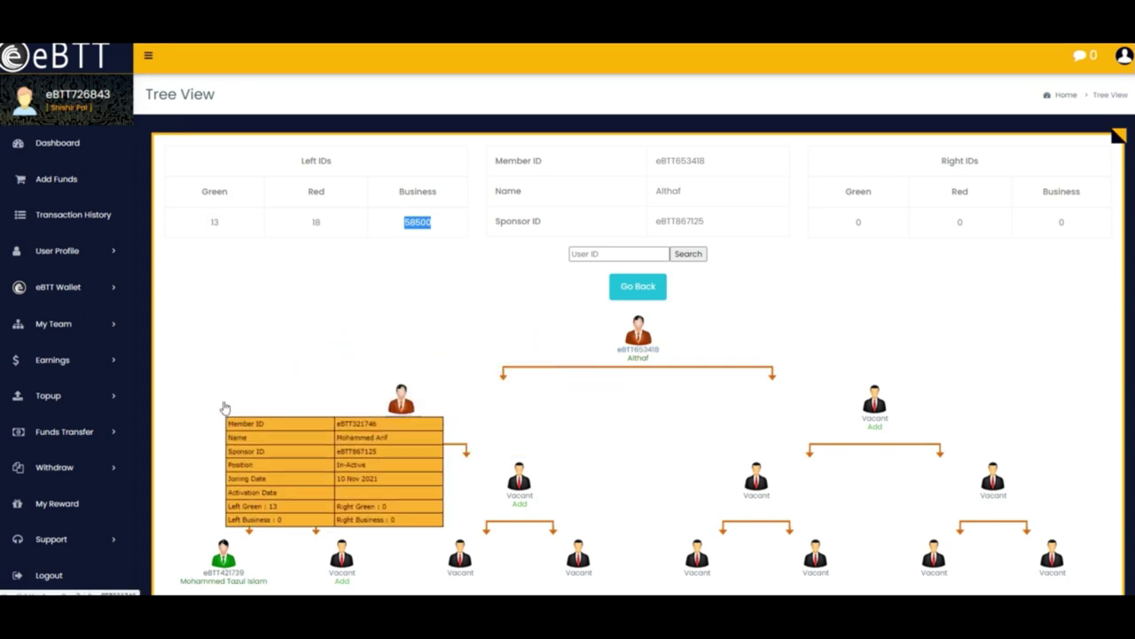
{"action": "mouse_move", "coordinate": [158, 361]}
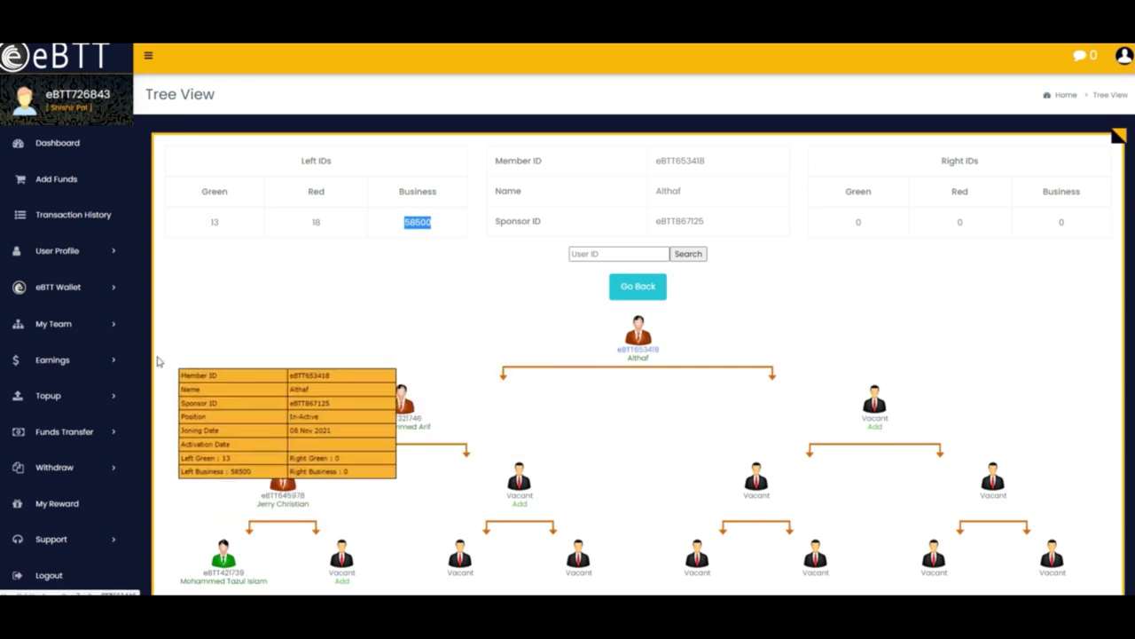
{"action": "left_click", "coordinate": [93, 328]}
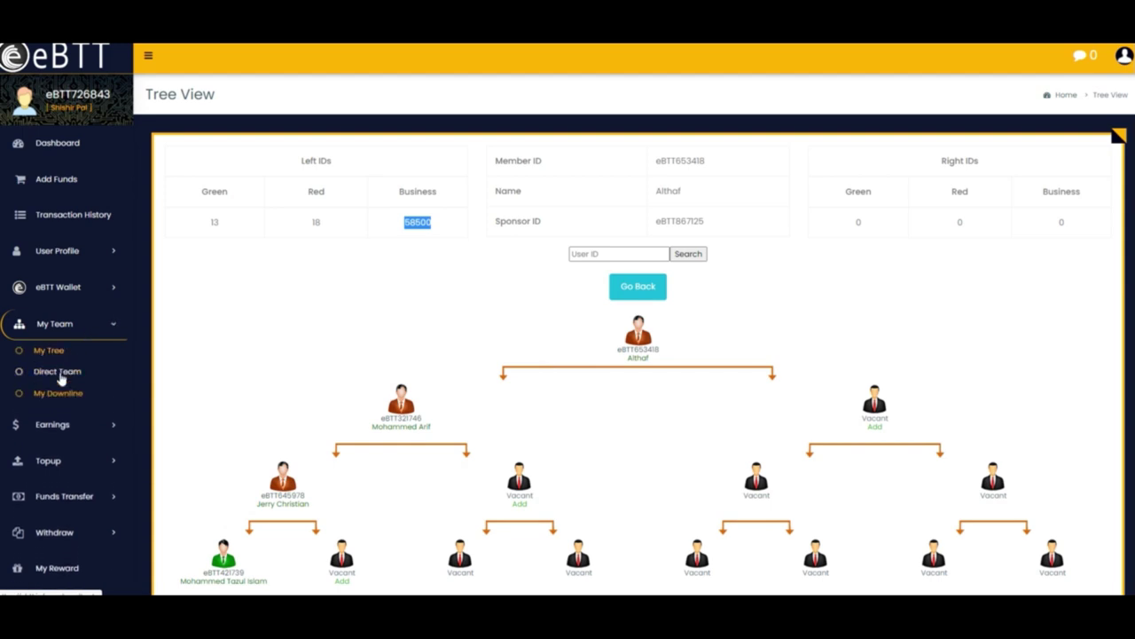
{"action": "left_click", "coordinate": [58, 373]}
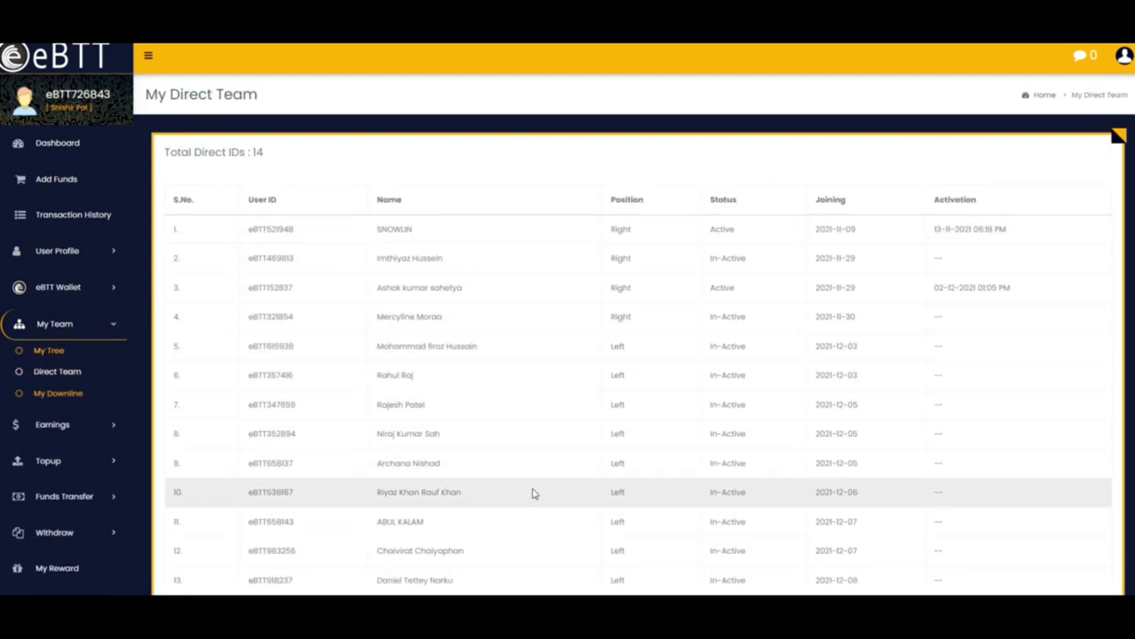
{"action": "left_click", "coordinate": [72, 399]}
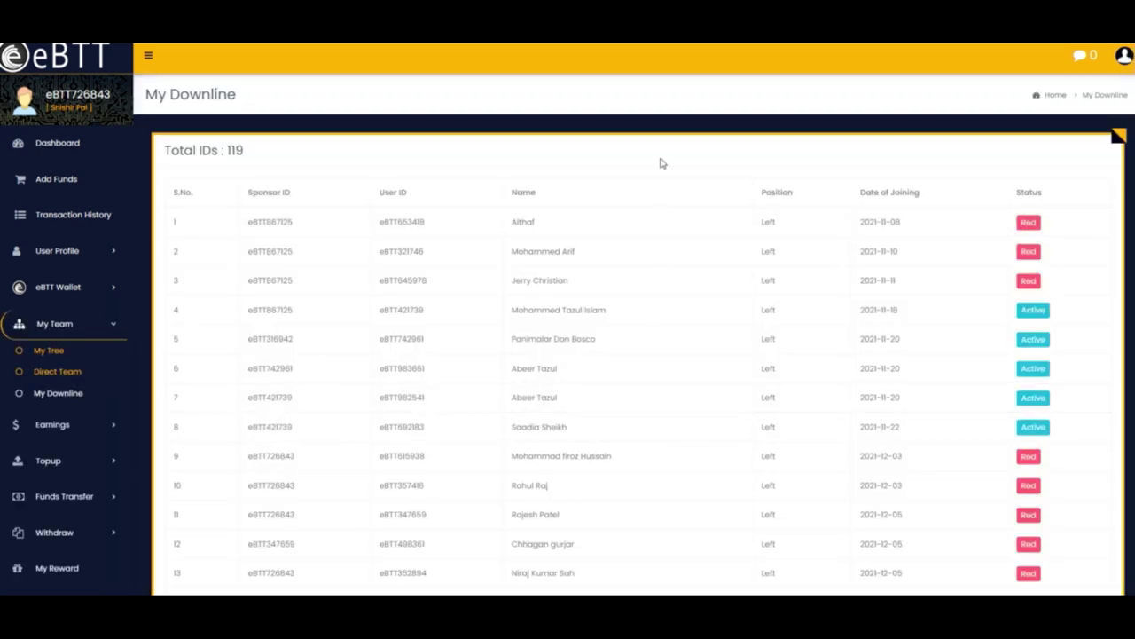
{"action": "scroll", "coordinate": [661, 163], "scroll_direction": "down", "scroll_amount": 8}
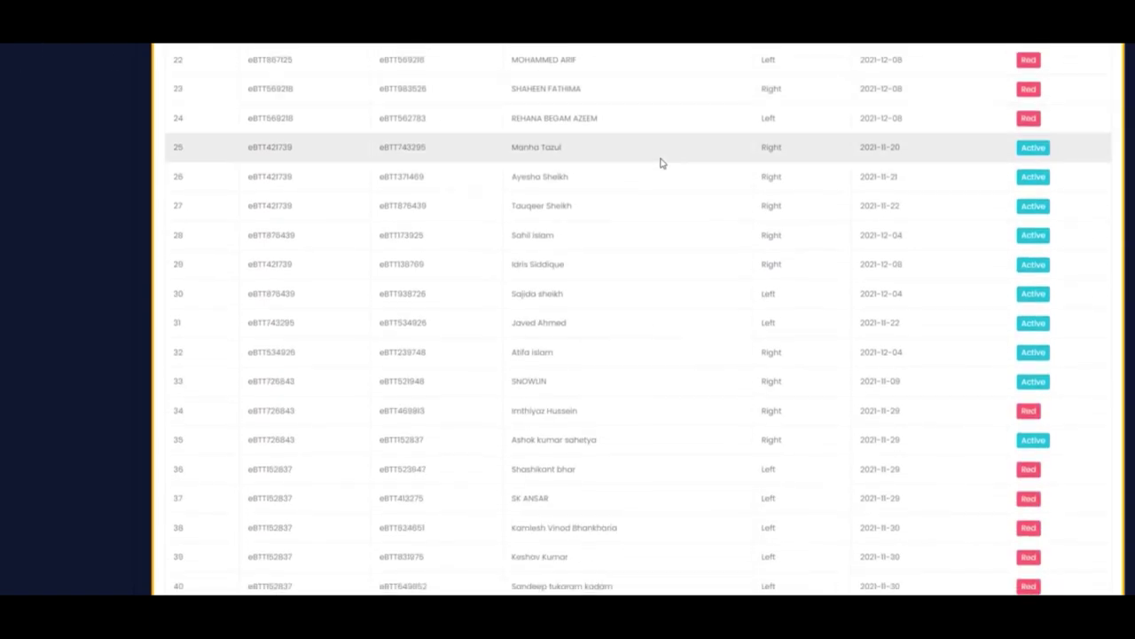
{"action": "scroll", "coordinate": [660, 163], "scroll_direction": "down", "scroll_amount": 5}
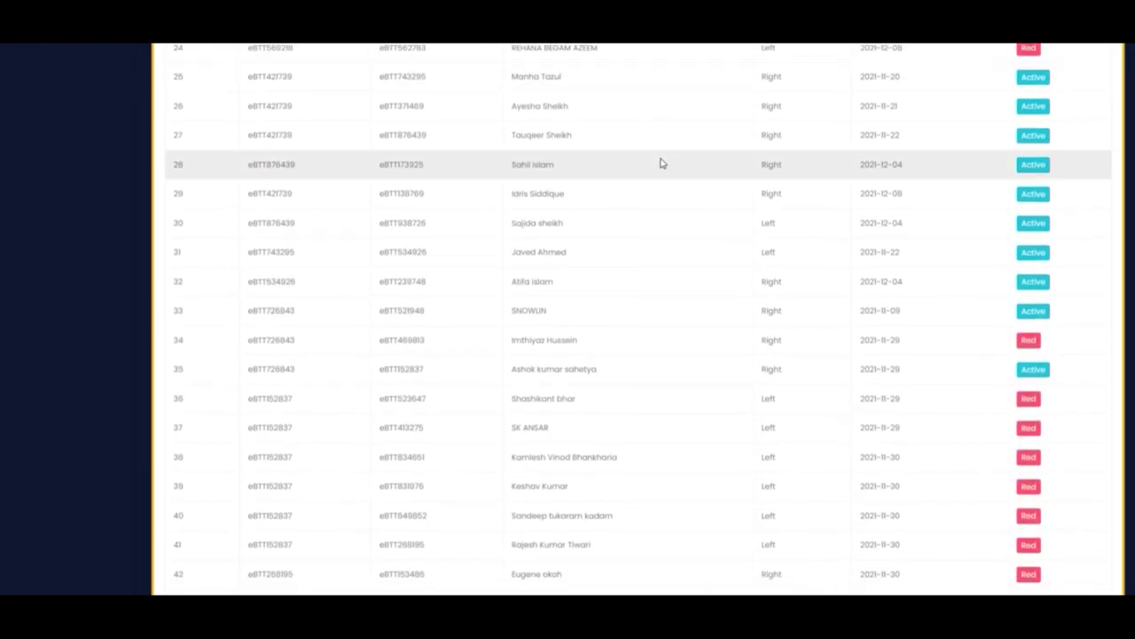
{"action": "scroll", "coordinate": [661, 163], "scroll_direction": "down", "scroll_amount": 5}
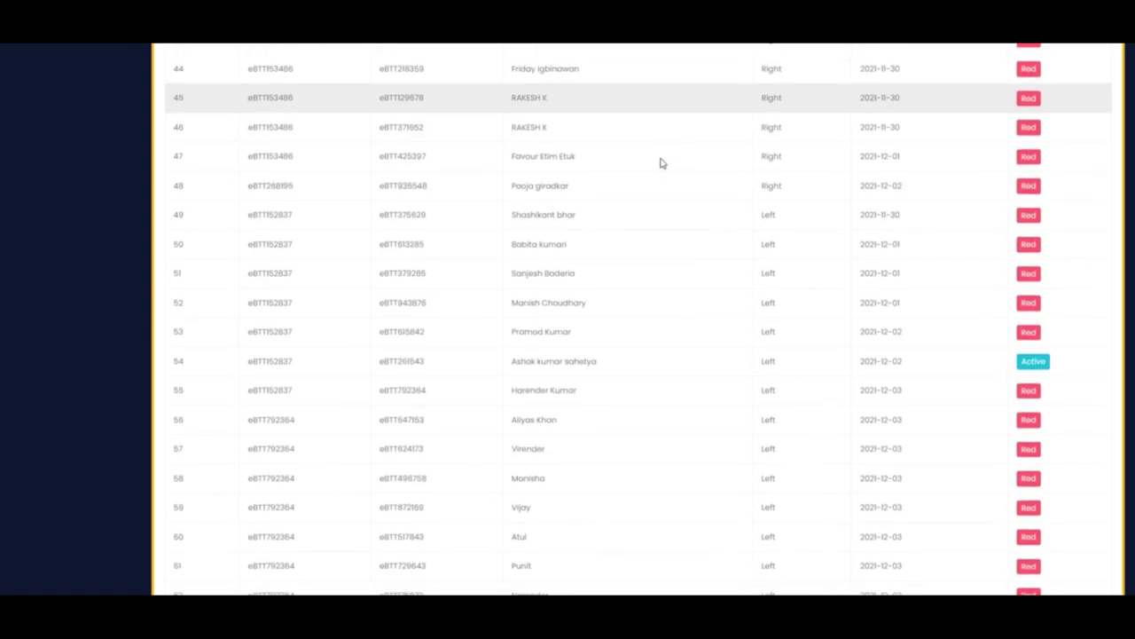
{"action": "scroll", "coordinate": [661, 163], "scroll_direction": "down", "scroll_amount": 7}
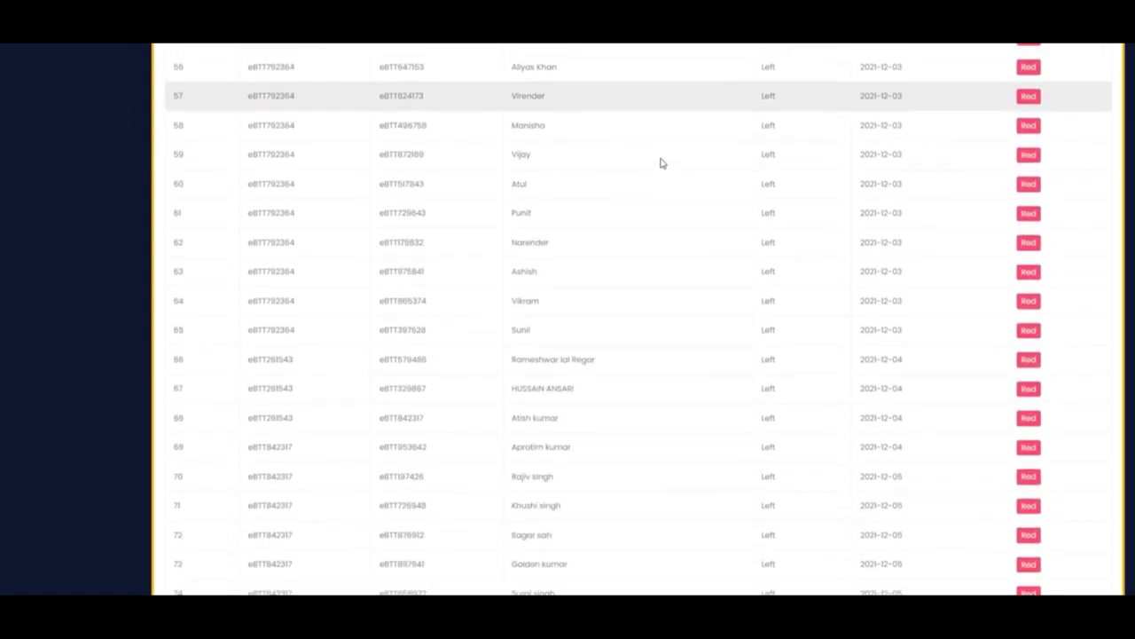
{"action": "scroll", "coordinate": [661, 164], "scroll_direction": "down", "scroll_amount": 7}
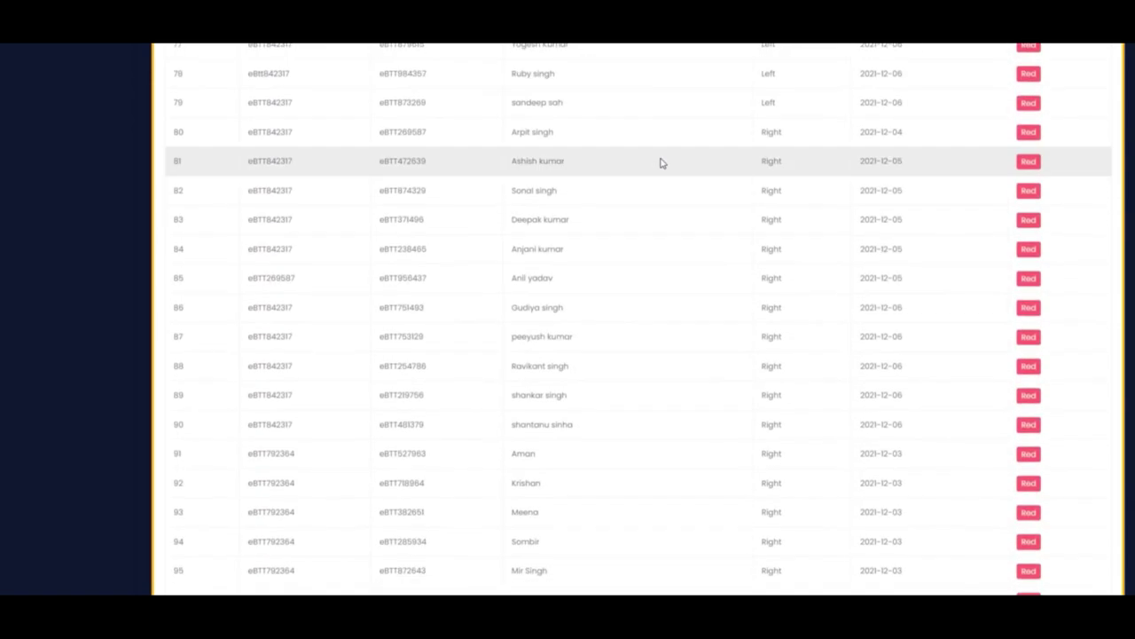
{"action": "scroll", "coordinate": [661, 163], "scroll_direction": "down", "scroll_amount": 1}
{"action": "scroll", "coordinate": [661, 163], "scroll_direction": "up", "scroll_amount": 20}
{"action": "scroll", "coordinate": [661, 163], "scroll_direction": "up", "scroll_amount": 8}
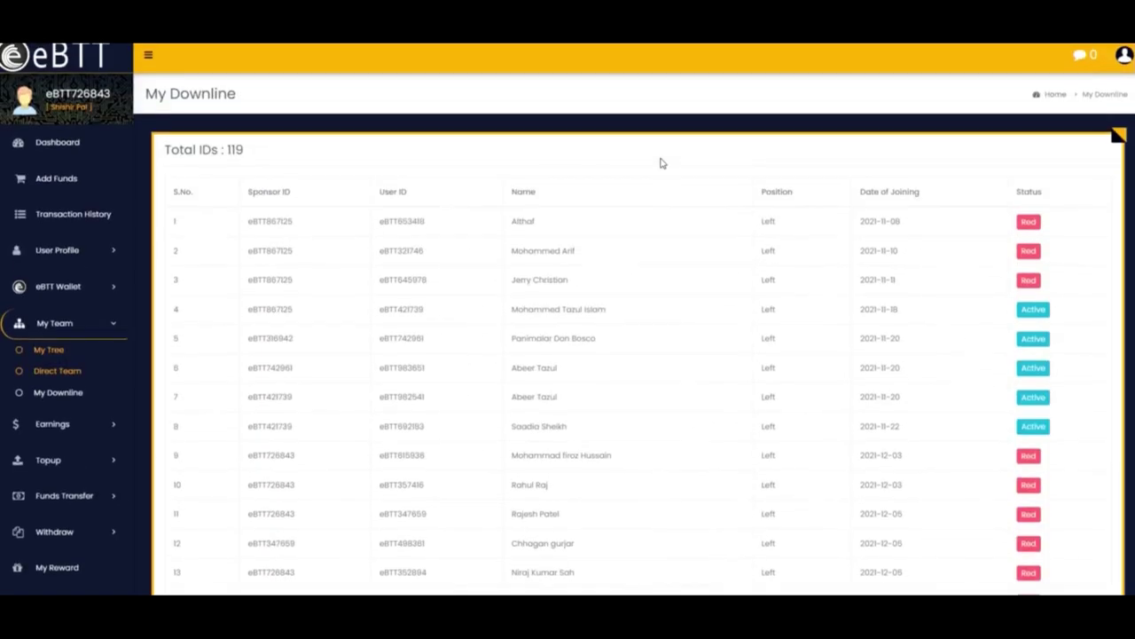
{"action": "left_click", "coordinate": [49, 325]}
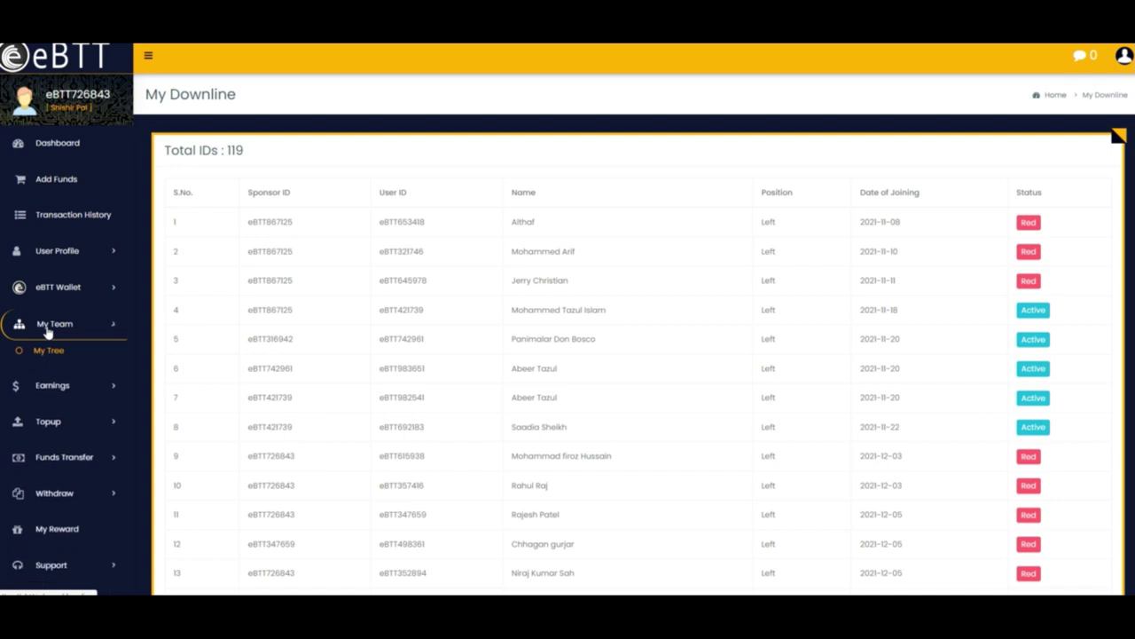
{"action": "left_click", "coordinate": [94, 328]}
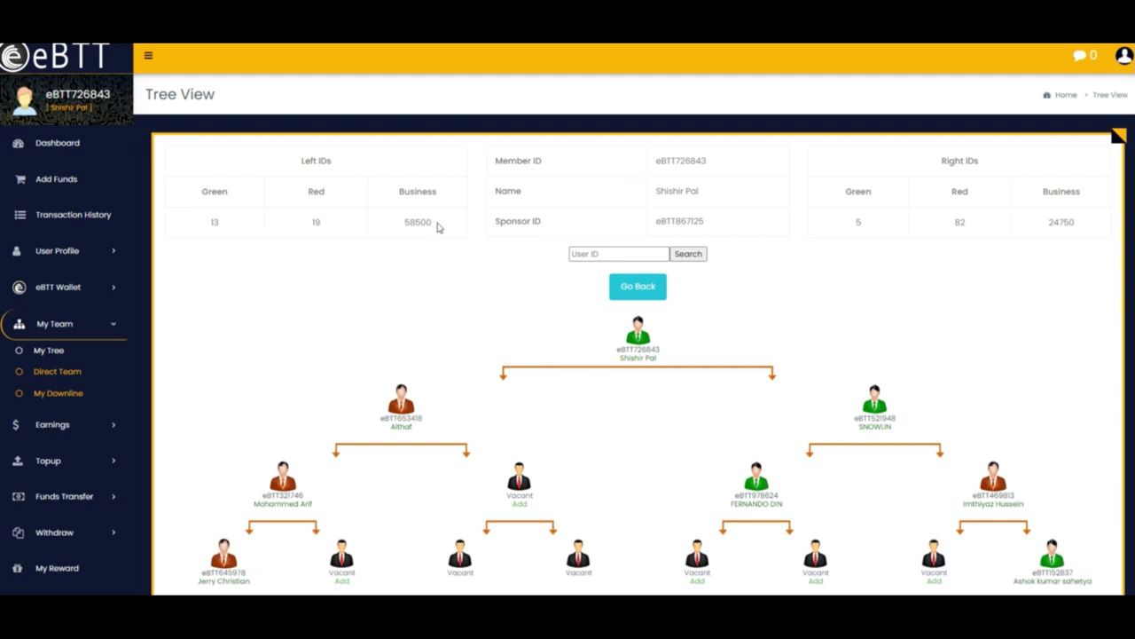
Point out the totals (right 24750 business, 82 red; left 19 red, 13 green) and inspect node cards.
{"action": "double_click", "coordinate": [1065, 222]}
{"action": "double_click", "coordinate": [960, 223]}
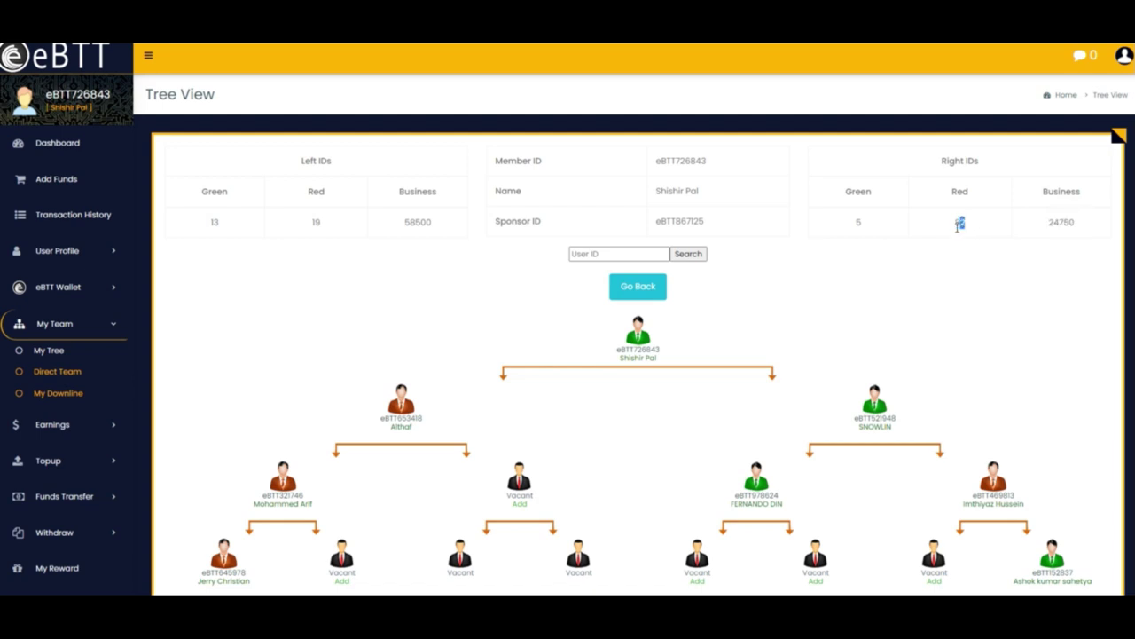
{"action": "double_click", "coordinate": [315, 223]}
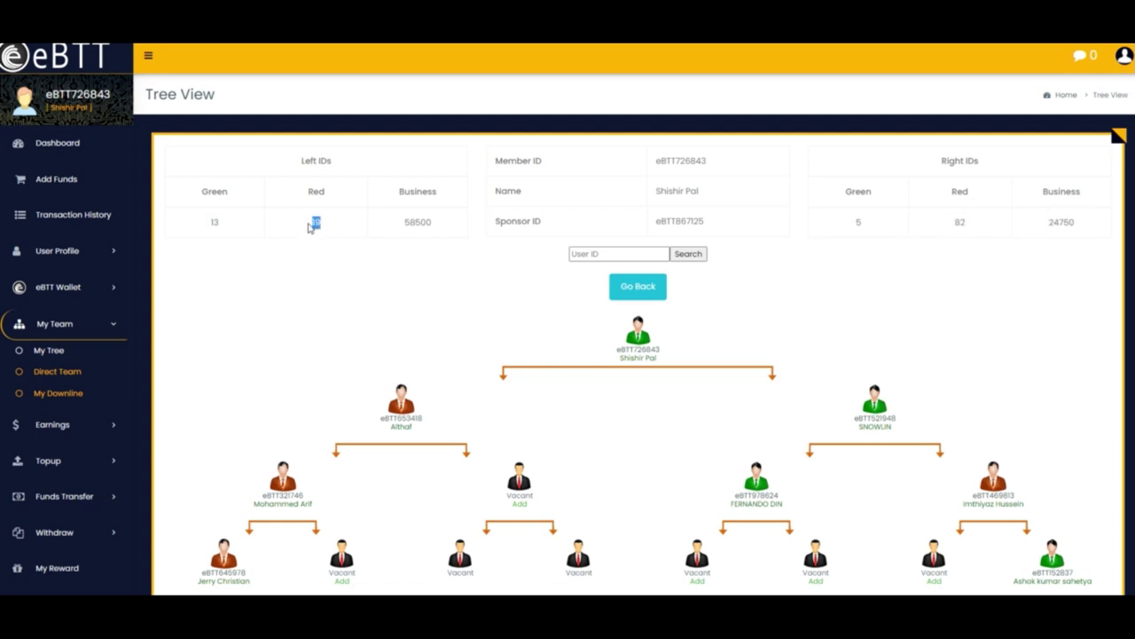
{"action": "double_click", "coordinate": [214, 223]}
{"action": "mouse_move", "coordinate": [629, 344]}
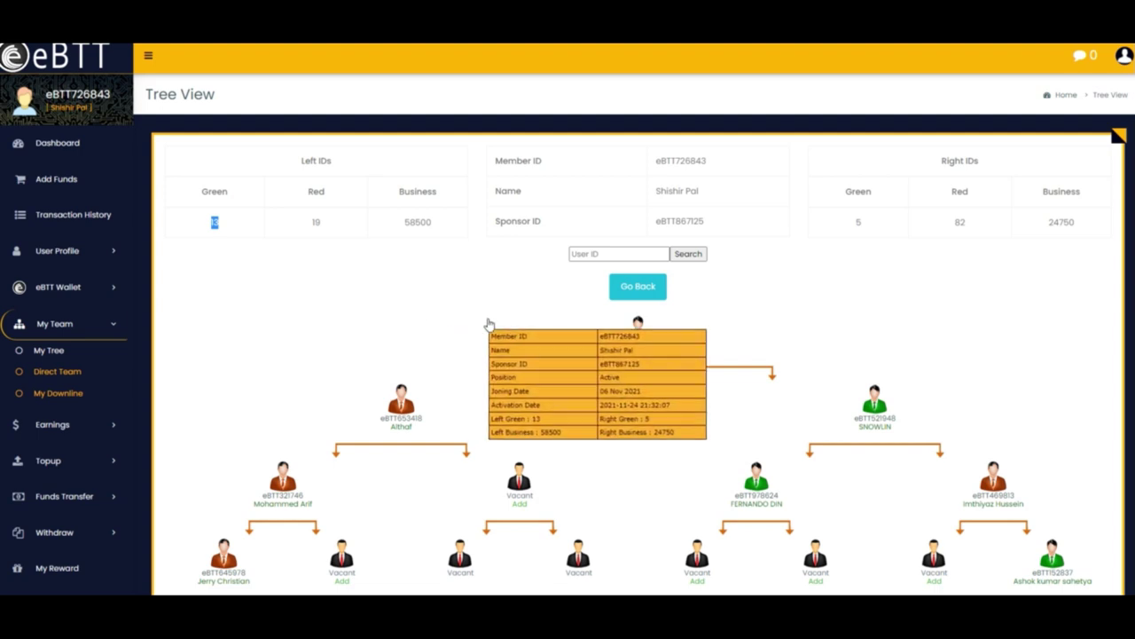
{"action": "mouse_move", "coordinate": [401, 395]}
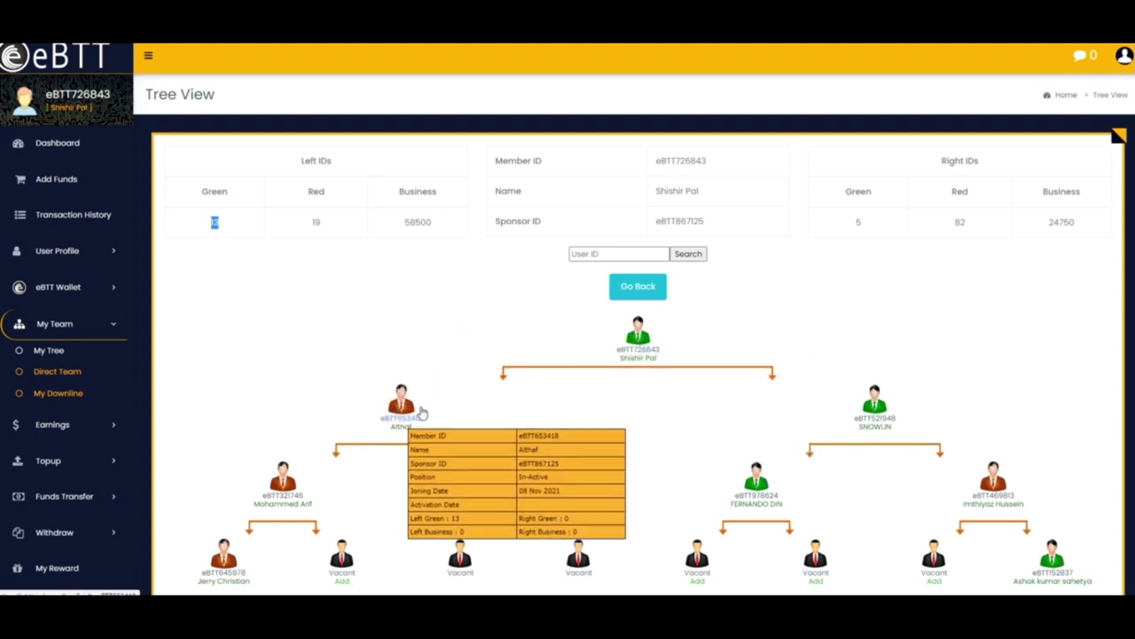
{"action": "mouse_move", "coordinate": [298, 493]}
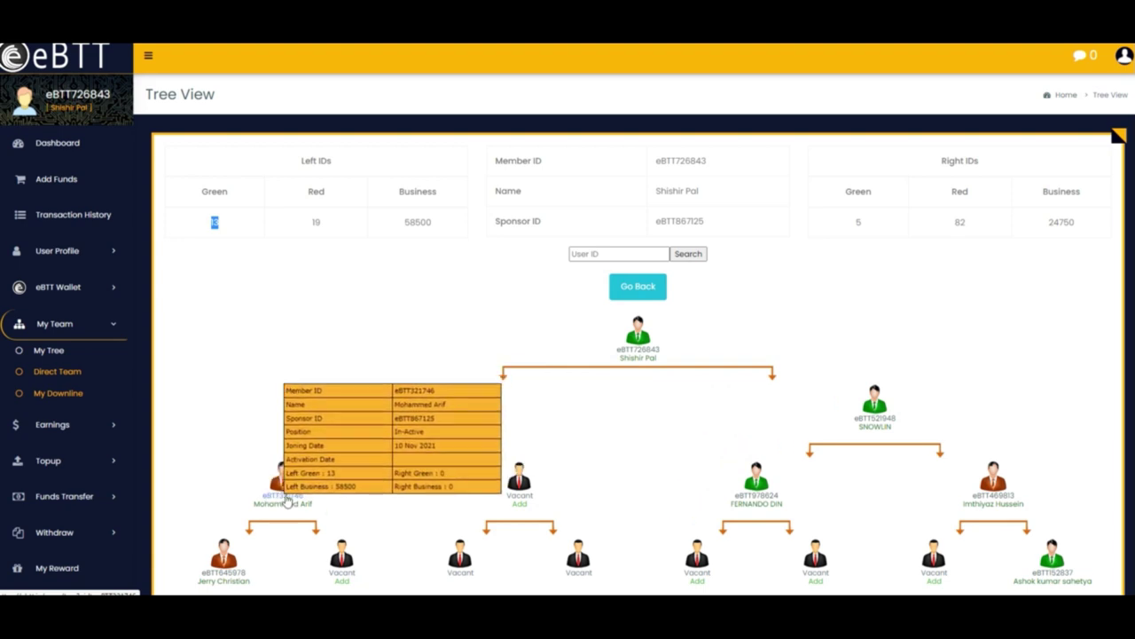
{"action": "mouse_move", "coordinate": [463, 385]}
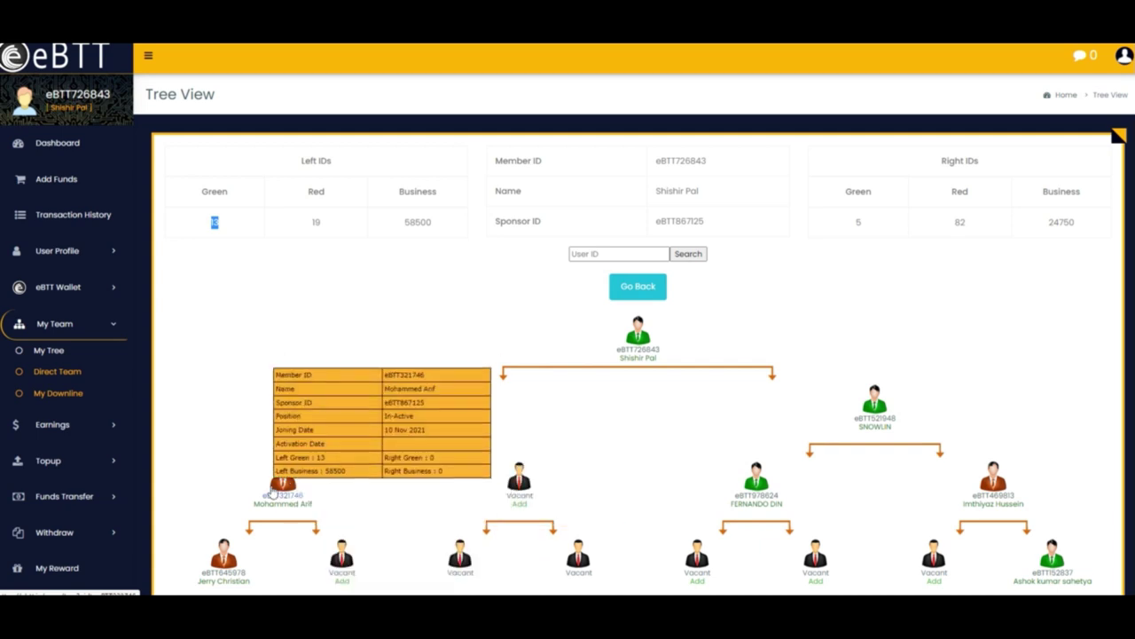
{"action": "mouse_move", "coordinate": [223, 557]}
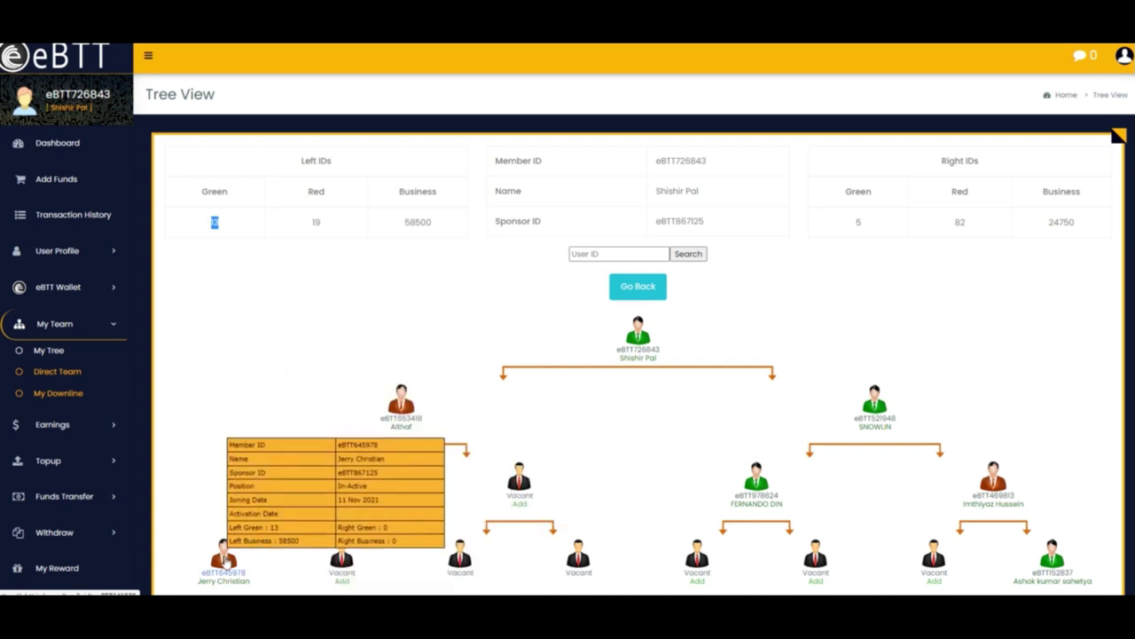
Re-root the tree on the selected downline member, then open the earnings reports list.
{"action": "left_click", "coordinate": [224, 557]}
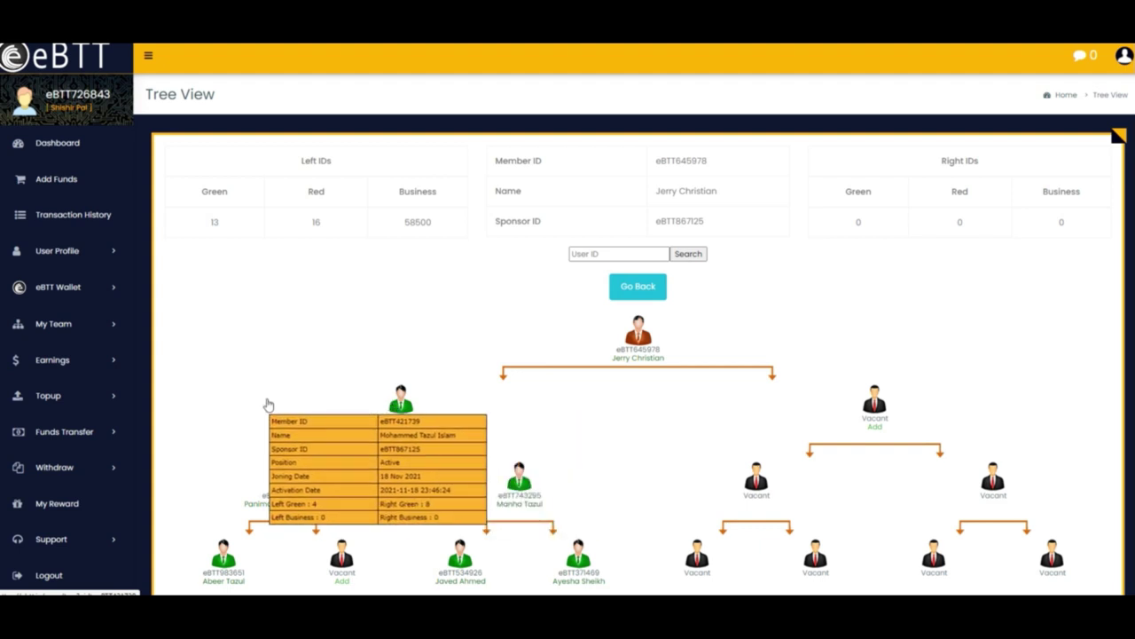
{"action": "left_click", "coordinate": [75, 365]}
Browse the Registration, Direct, Matching, ROI and Manager Comm. bonus histories, then the account statement.
{"action": "left_click", "coordinate": [70, 387]}
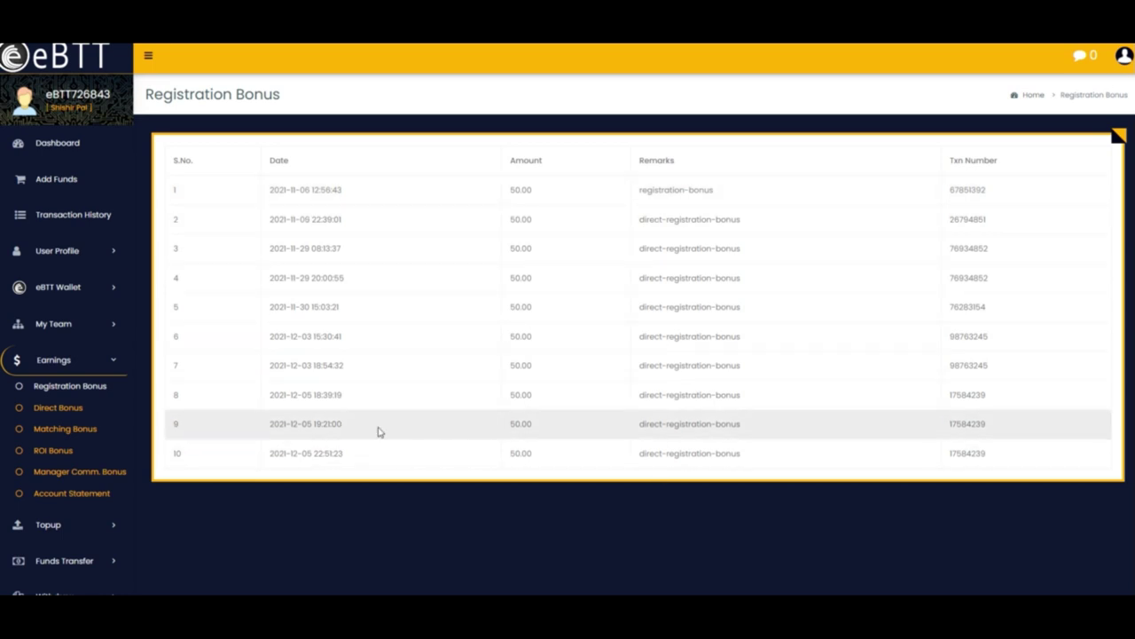
{"action": "left_click", "coordinate": [82, 410]}
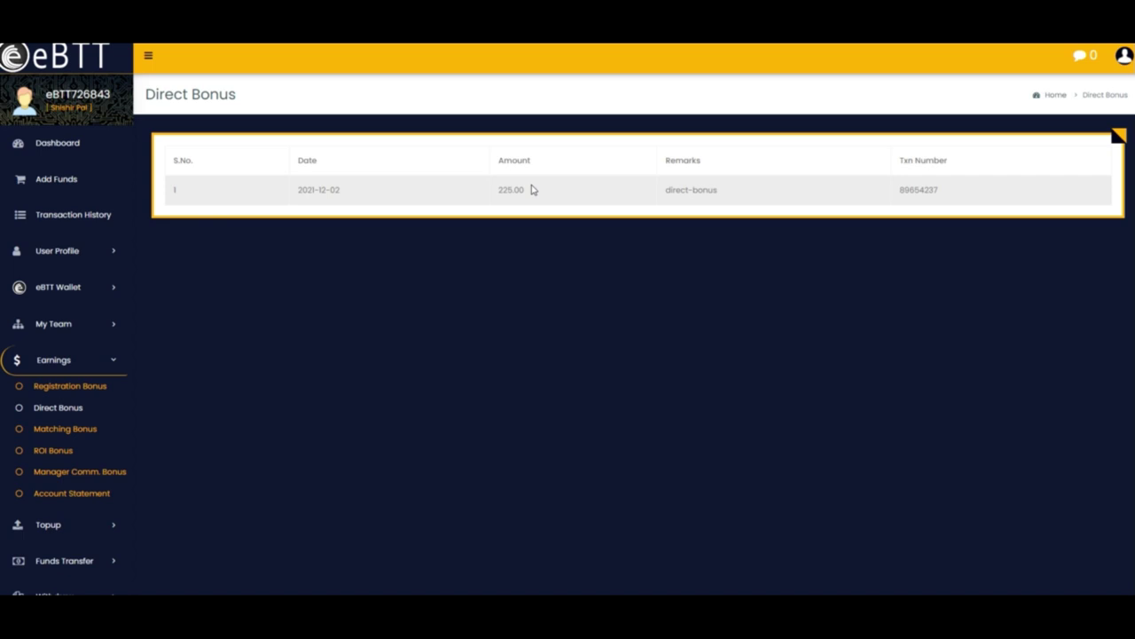
{"action": "left_click", "coordinate": [53, 432]}
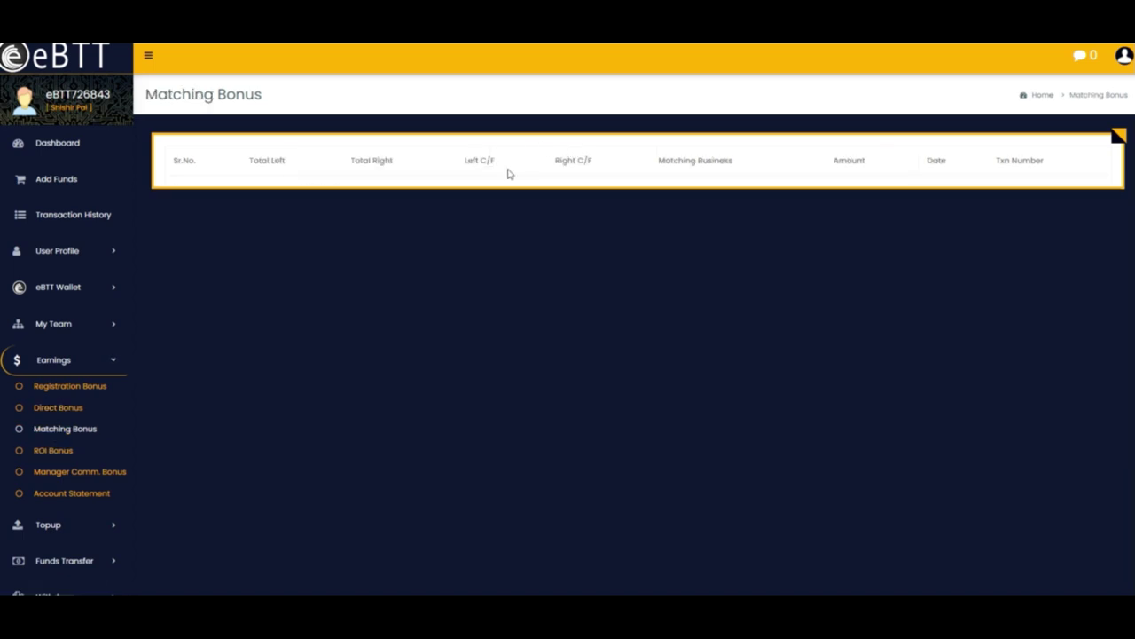
{"action": "left_click", "coordinate": [51, 452]}
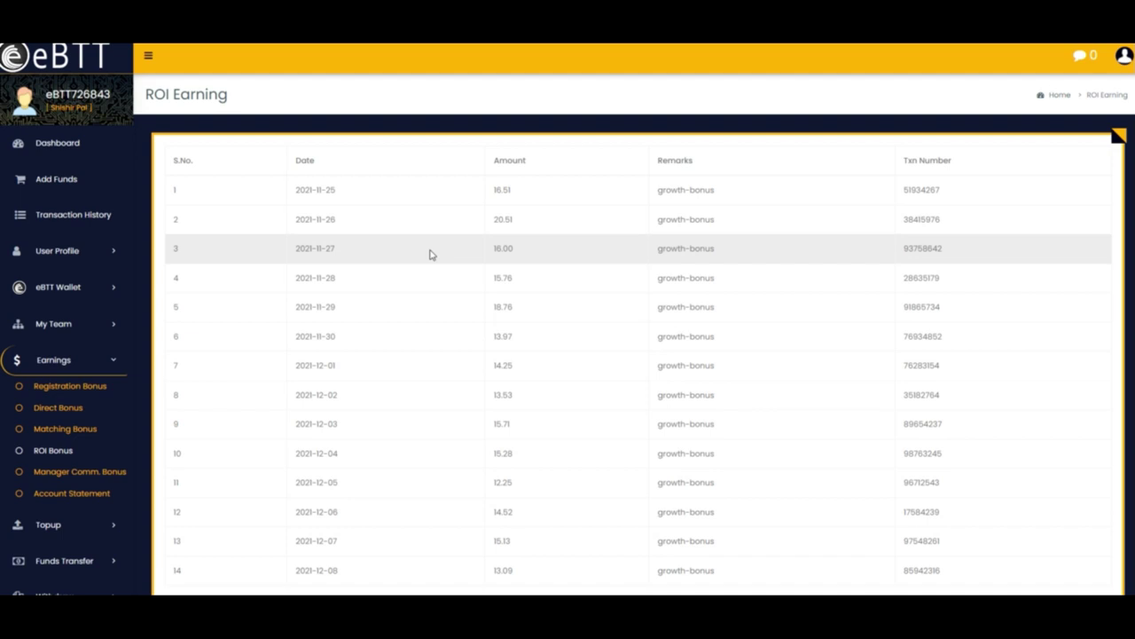
{"action": "left_click", "coordinate": [89, 477]}
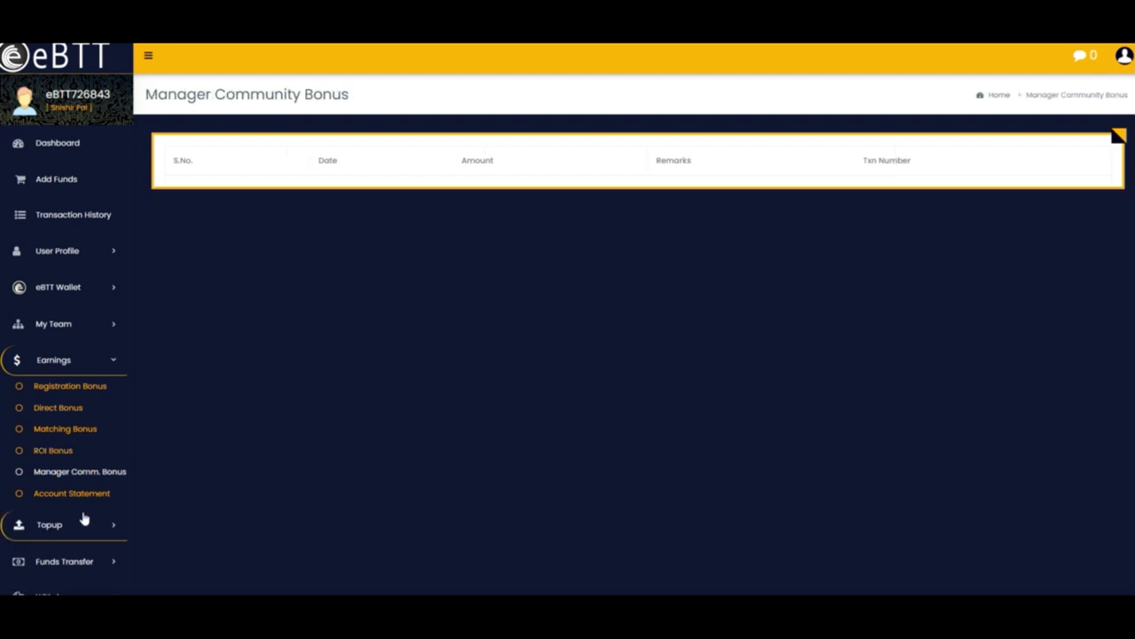
{"action": "left_click", "coordinate": [86, 500]}
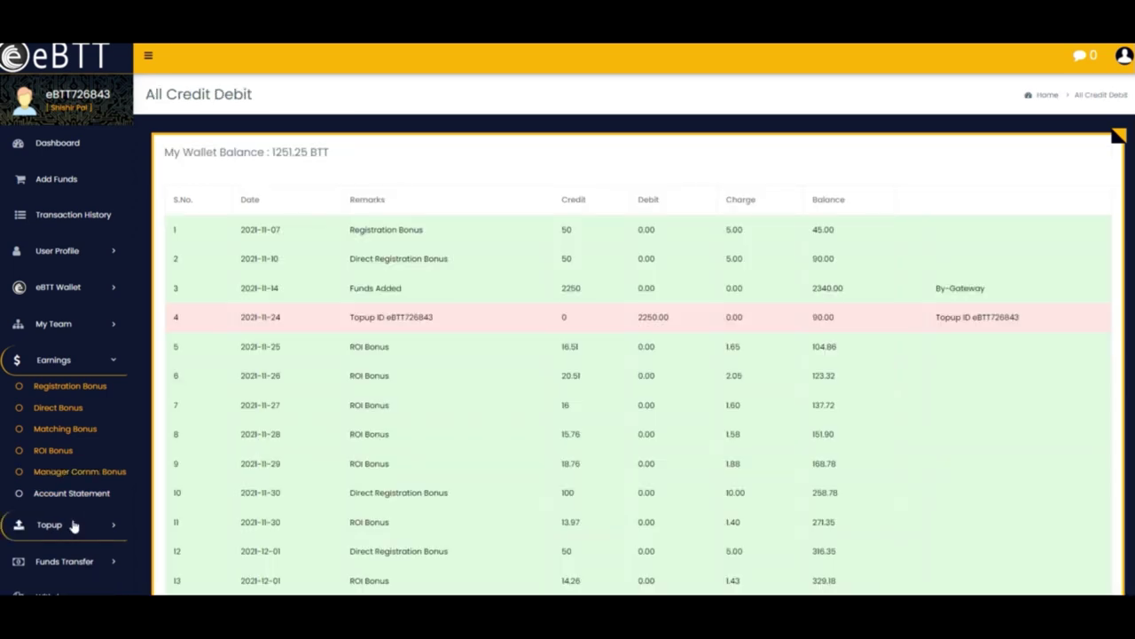
{"action": "left_click", "coordinate": [76, 525]}
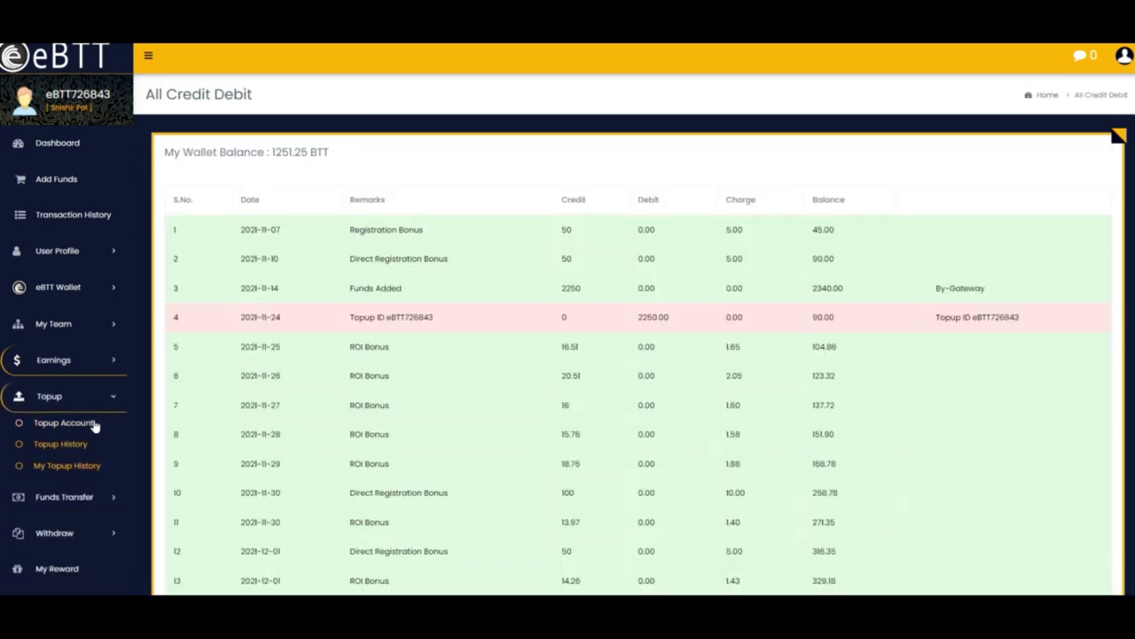
On the Topup Account form, enter the account's own saved user ID and choose Package 2250.
{"action": "left_click", "coordinate": [76, 426]}
{"action": "left_click", "coordinate": [214, 192]}
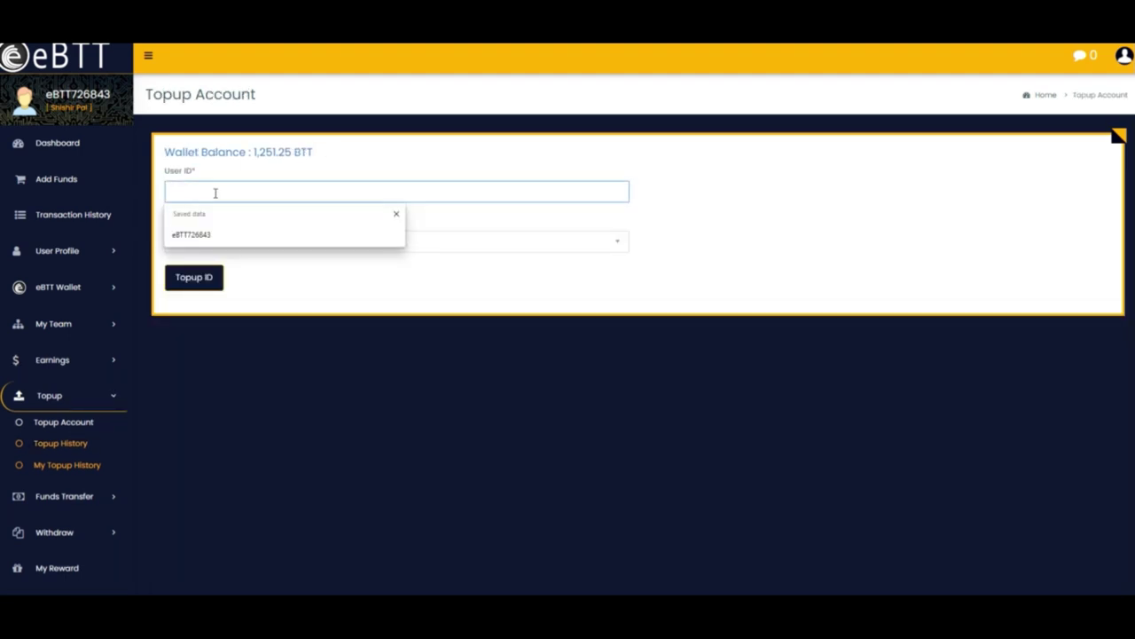
{"action": "left_click", "coordinate": [219, 234]}
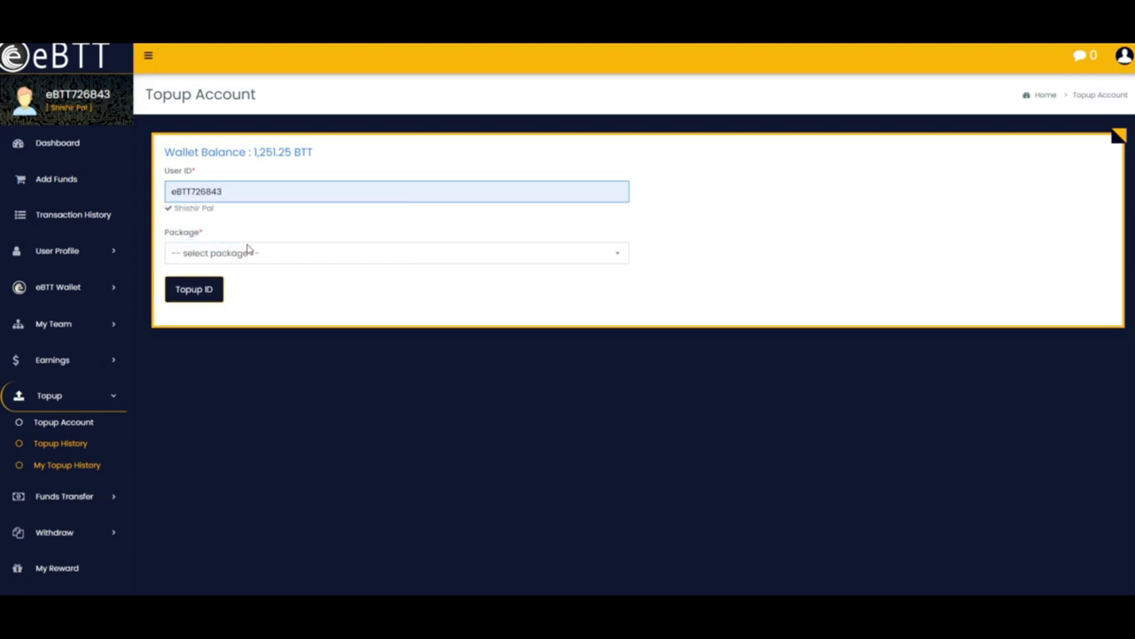
{"action": "left_click", "coordinate": [253, 254]}
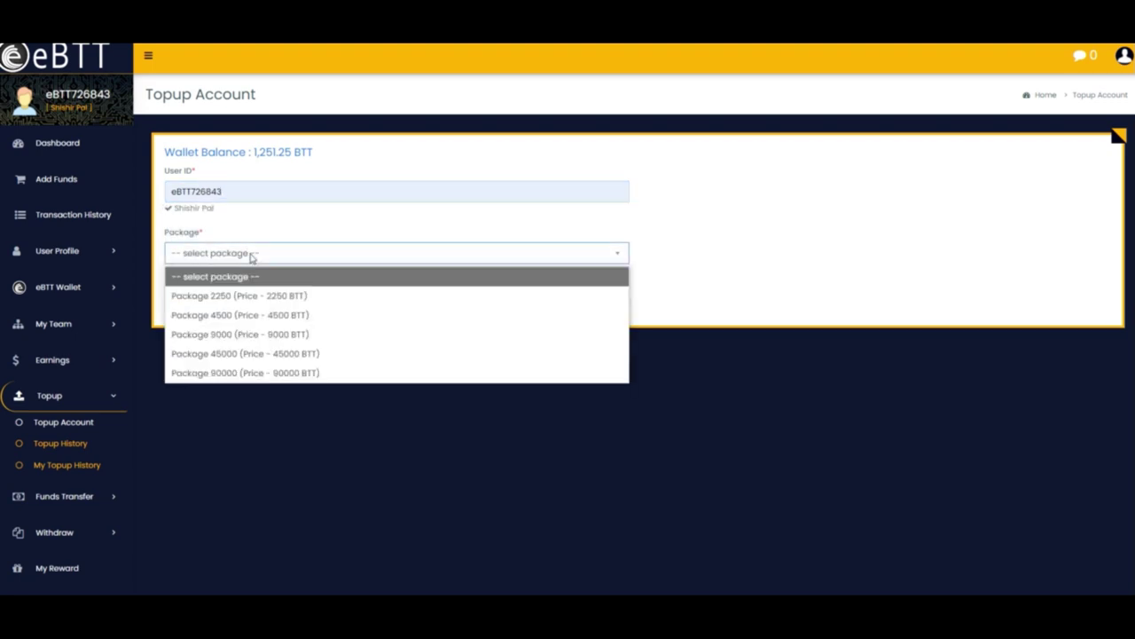
{"action": "left_click", "coordinate": [246, 302]}
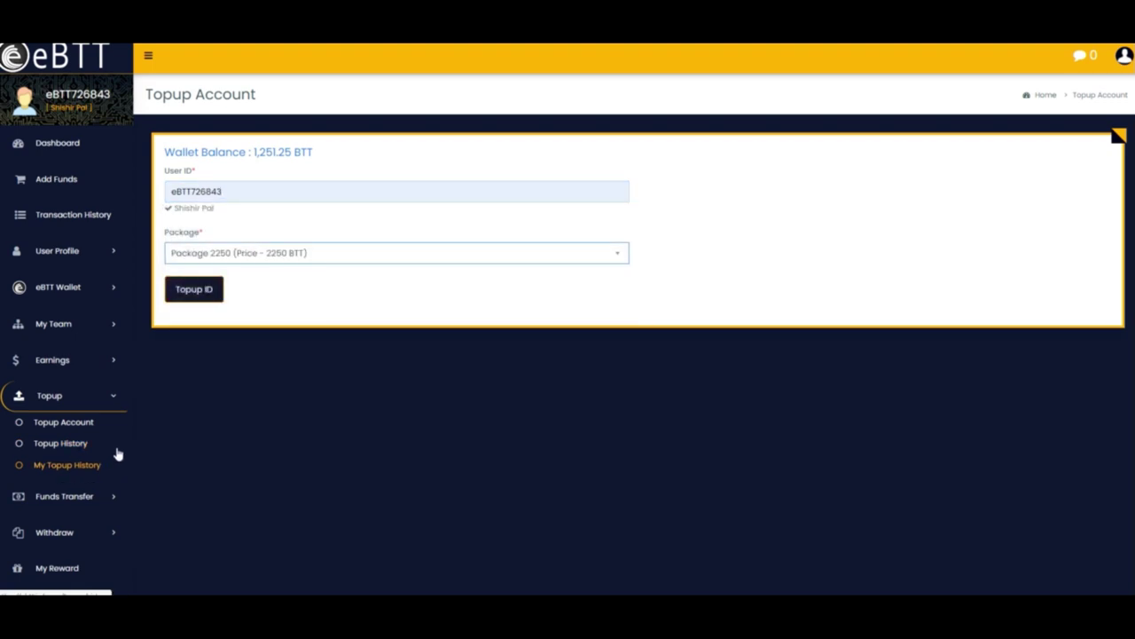
{"action": "left_click", "coordinate": [76, 498]}
Open the Fund Transfer page showing the account's own ID verified as recipient.
{"action": "left_click", "coordinate": [66, 468]}
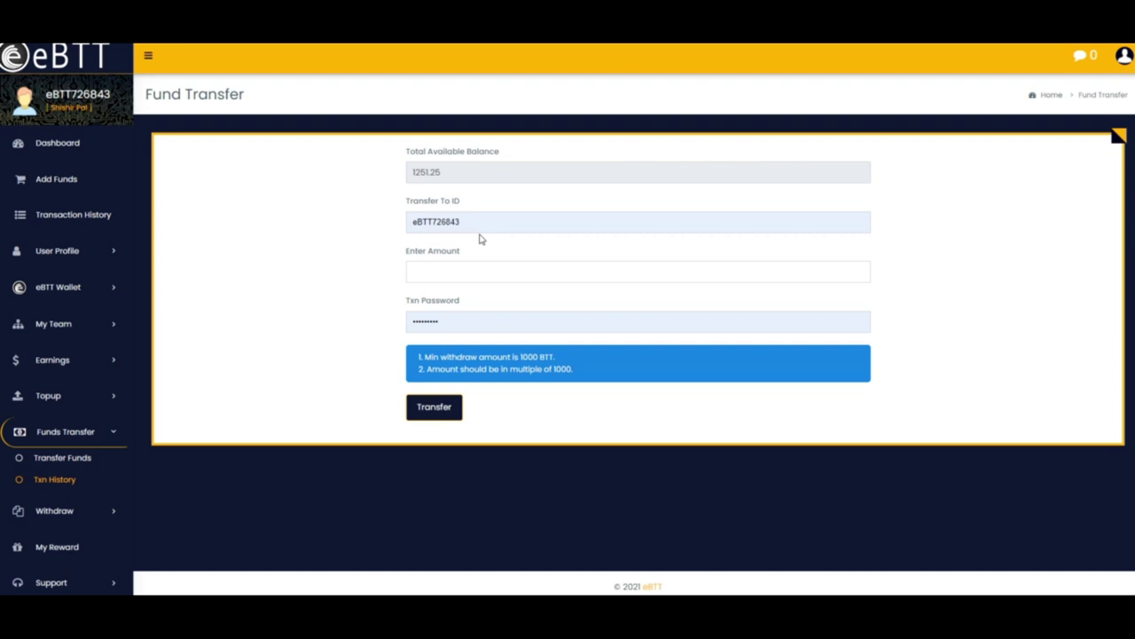
{"action": "left_click", "coordinate": [102, 511]}
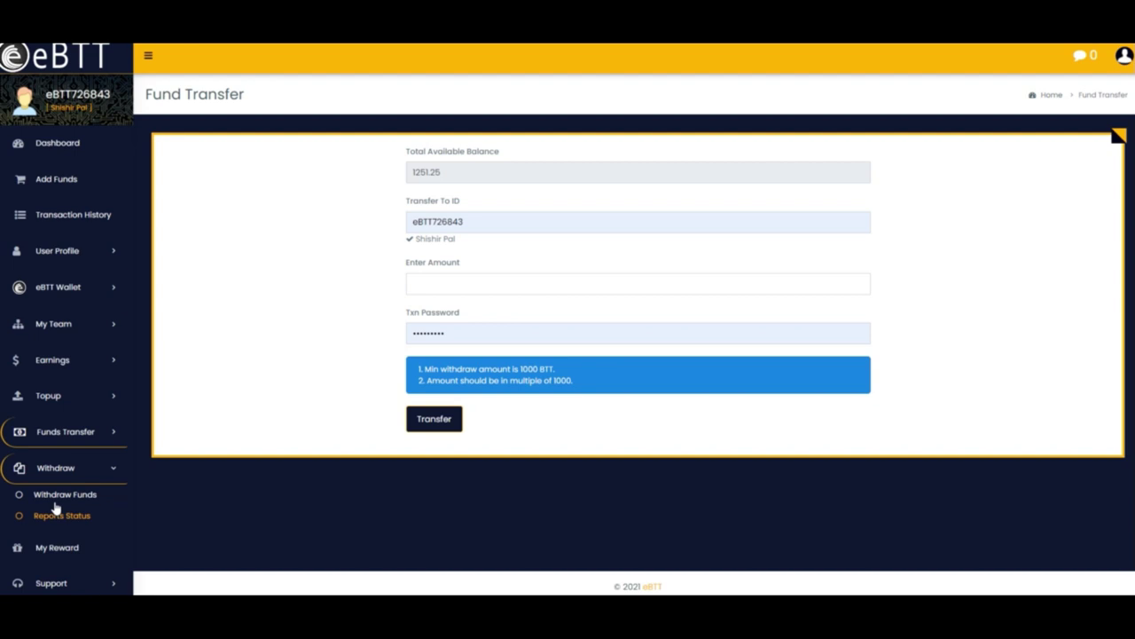
Open the Withdraw form and replace the autofilled amount with 1201.
{"action": "left_click", "coordinate": [56, 498]}
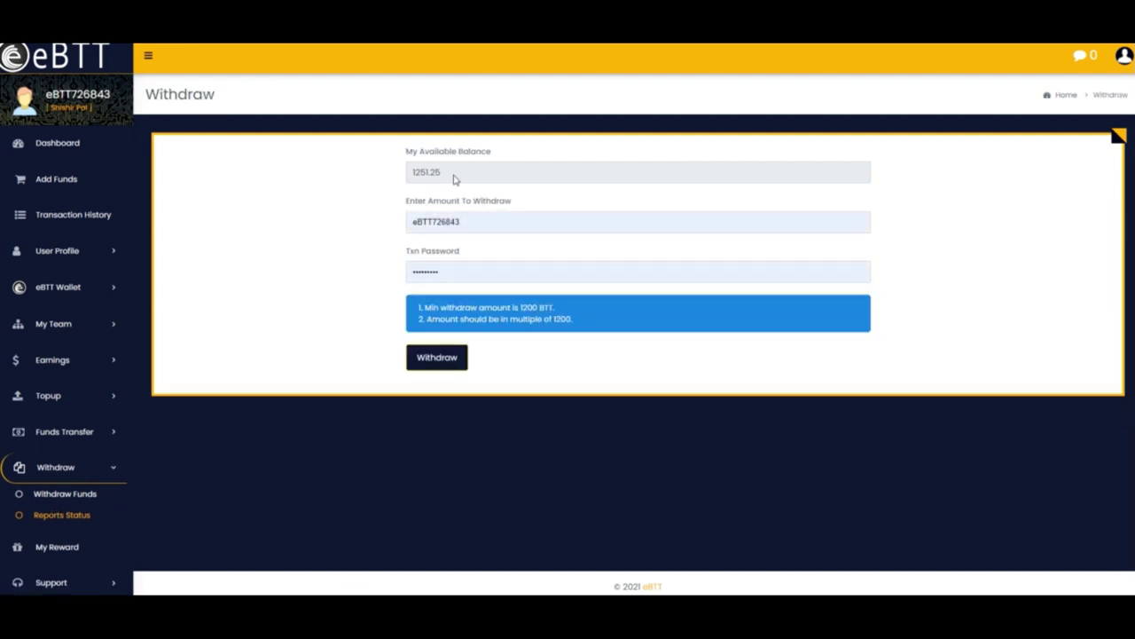
{"action": "left_click", "coordinate": [495, 224]}
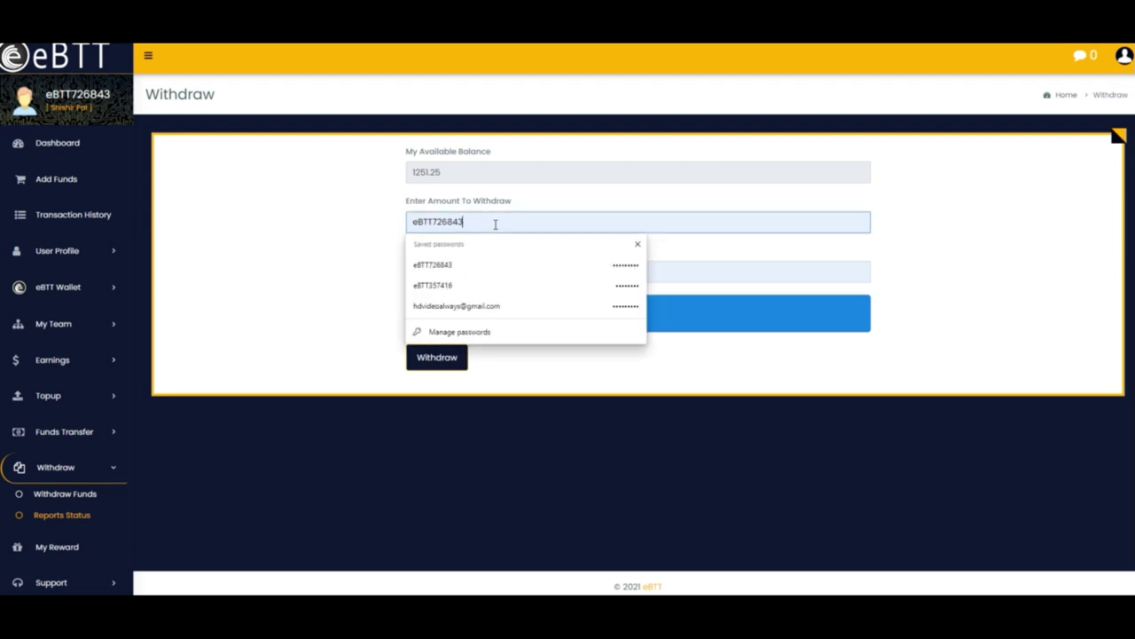
{"action": "key", "text": "Escape"}
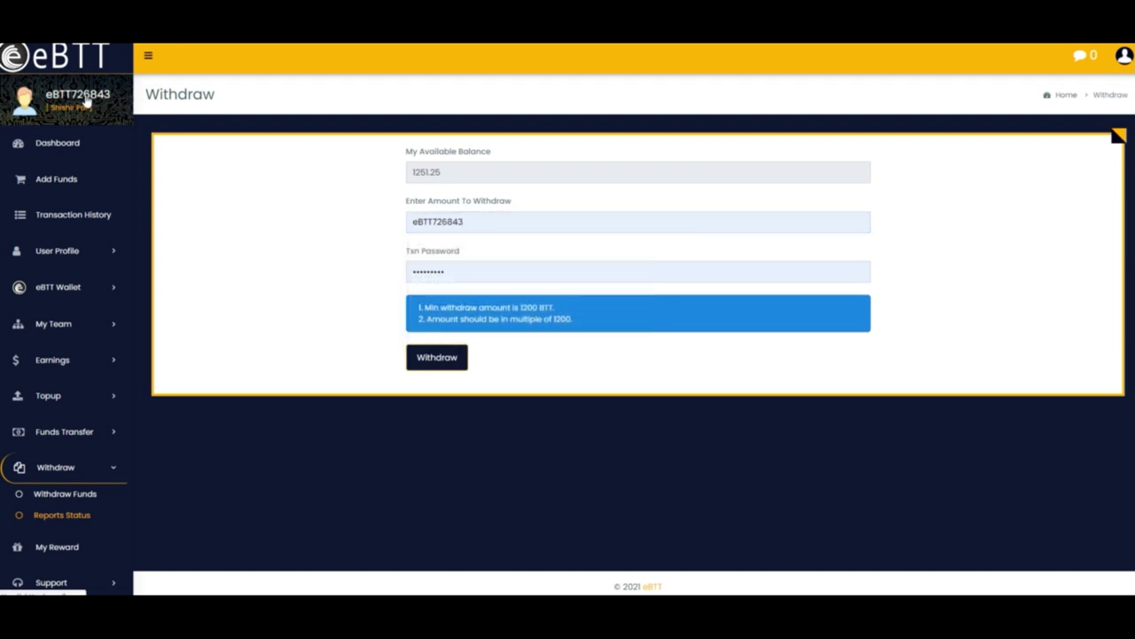
{"action": "left_click", "coordinate": [479, 223]}
{"action": "key", "text": "BackSpace"}
{"action": "key", "text": "BackSpace"}
{"action": "key", "text": "BackSpace"}
{"action": "key", "text": "BackSpace"}
{"action": "key", "text": "BackSpace"}
{"action": "key", "text": "BackSpace"}
{"action": "key", "text": "BackSpace"}
{"action": "key", "text": "BackSpace"}
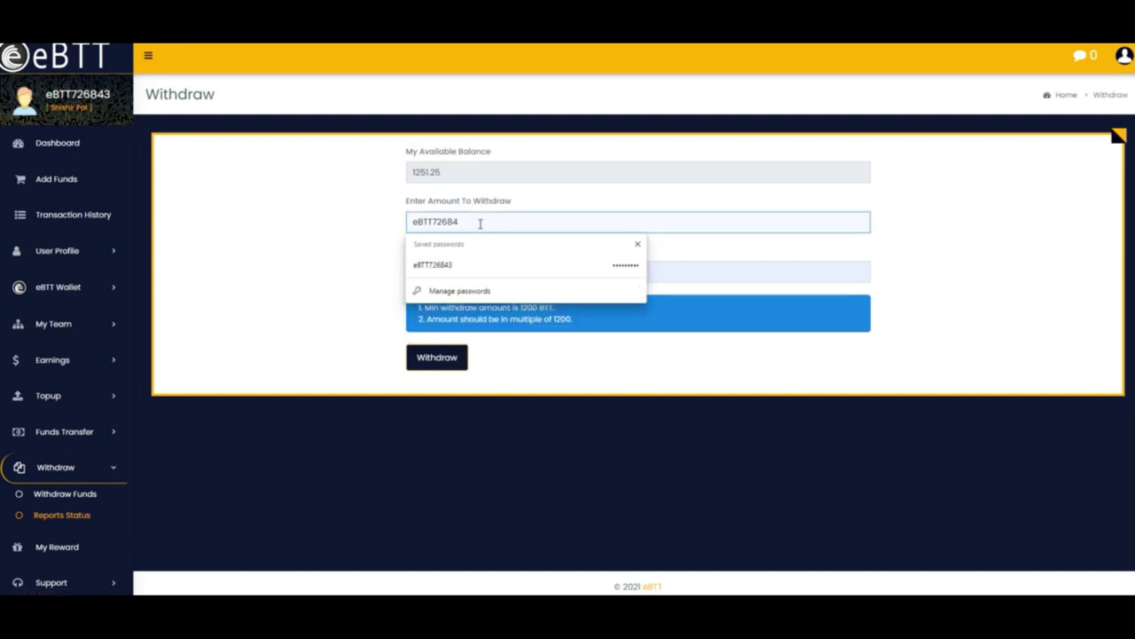
{"action": "key", "text": "BackSpace"}
{"action": "key", "text": "BackSpace"}
{"action": "type", "text": "120"}
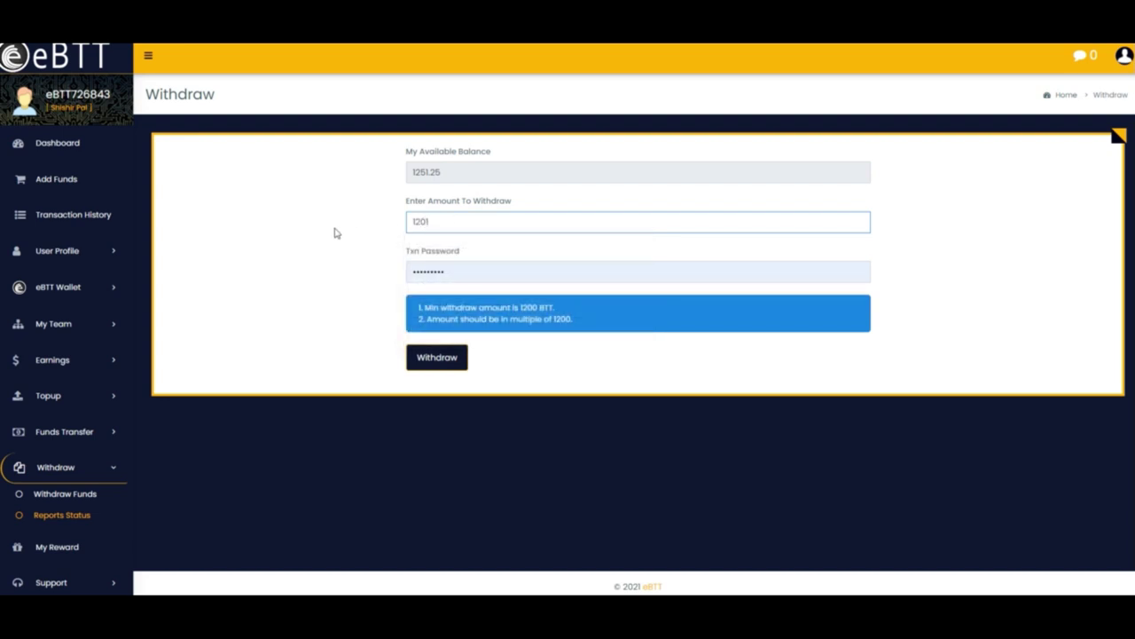
{"action": "left_click", "coordinate": [562, 316]}
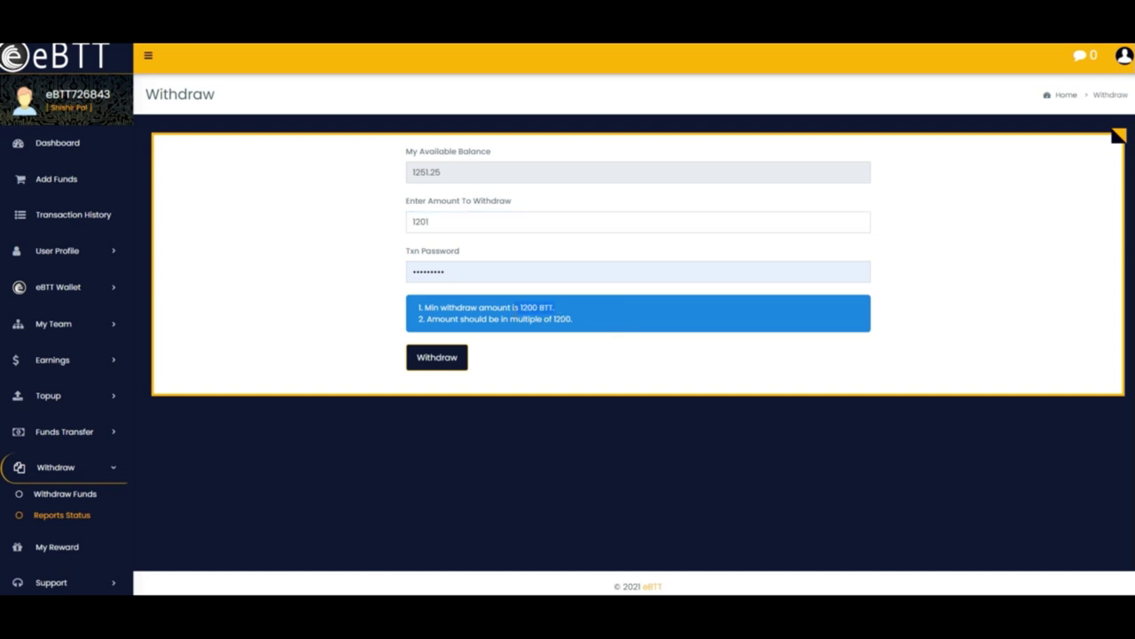
Check the 1200 BTT minimum note and fill in the saved transaction password.
{"action": "left_click_drag", "start_coordinate": [517, 309], "coordinate": [555, 310]}
{"action": "left_click", "coordinate": [536, 291]}
{"action": "left_click", "coordinate": [552, 293]}
{"action": "left_click", "coordinate": [461, 275]}
{"action": "key", "text": "BackSpace"}
{"action": "key", "text": "BackSpace"}
{"action": "key", "text": "BackSpace"}
{"action": "key", "text": "BackSpace"}
{"action": "key", "text": "BackSpace"}
{"action": "key", "text": "BackSpace"}
{"action": "key", "text": "BackSpace"}
{"action": "key", "text": "BackSpace"}
{"action": "key", "text": "BackSpace"}
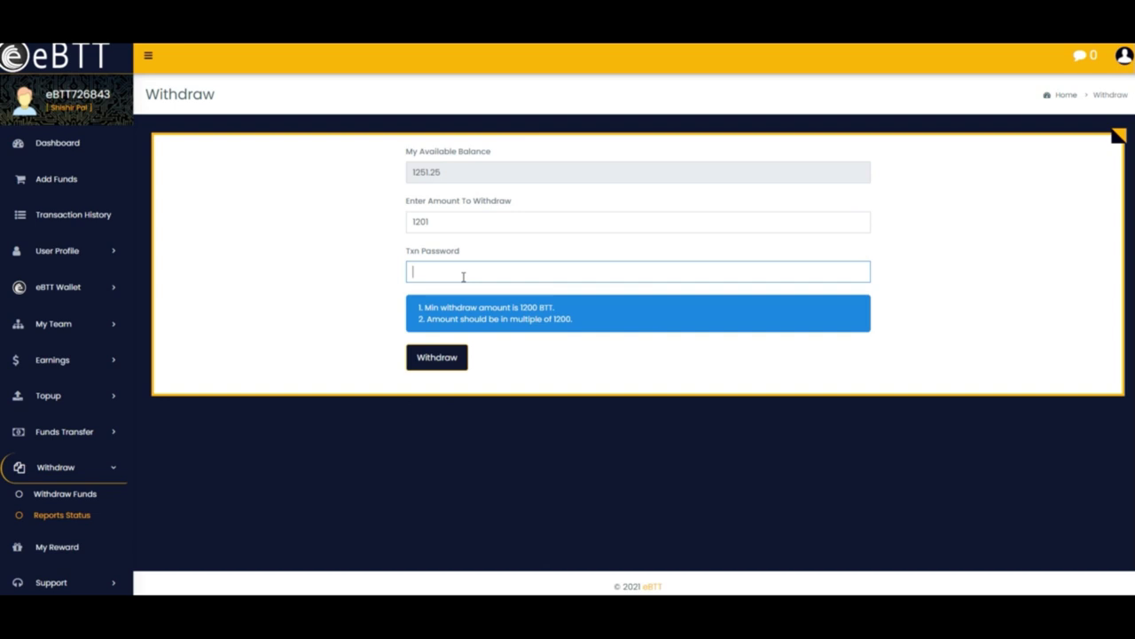
{"action": "left_click", "coordinate": [444, 315]}
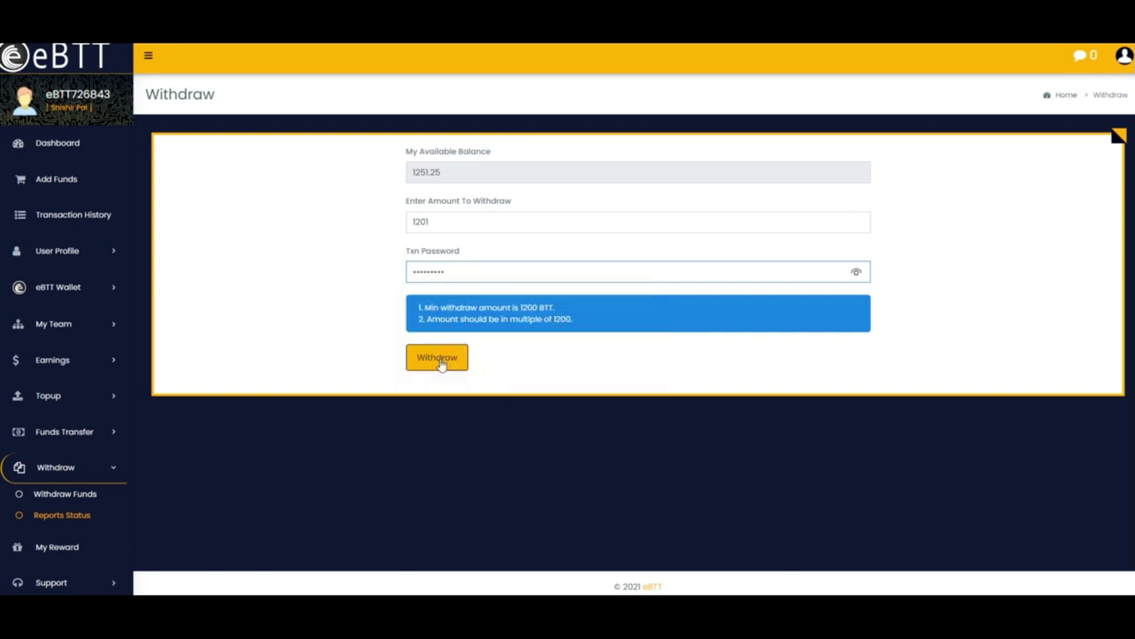
Submit the 1201 BTT withdrawal, decline saving the password, and enter and submit the OTP.
{"action": "left_click", "coordinate": [440, 359]}
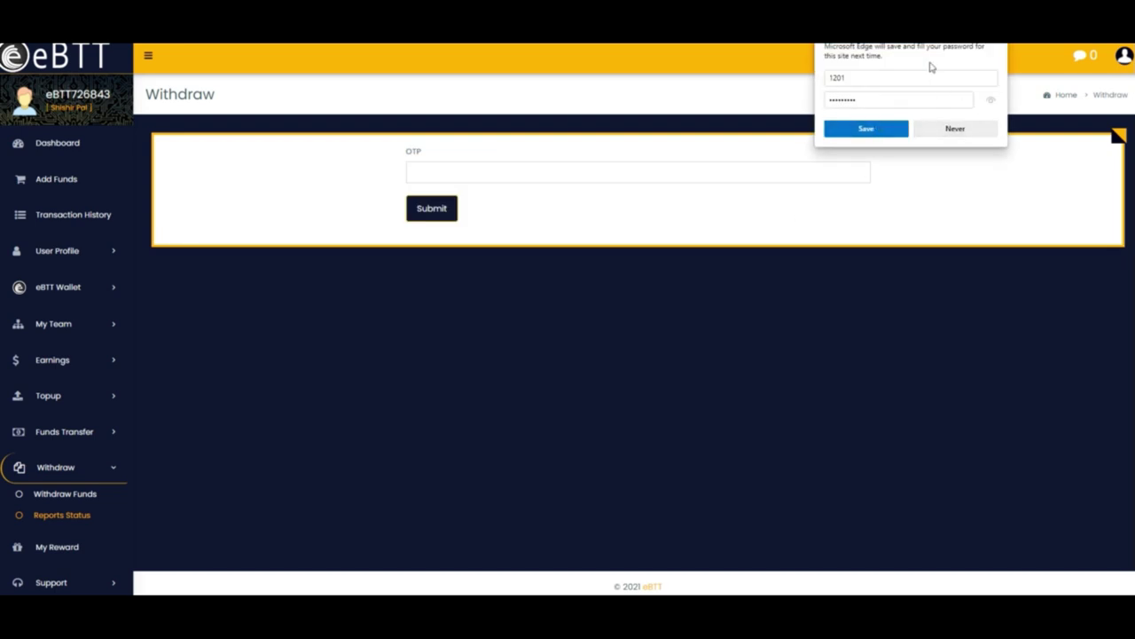
{"action": "left_click", "coordinate": [976, 134]}
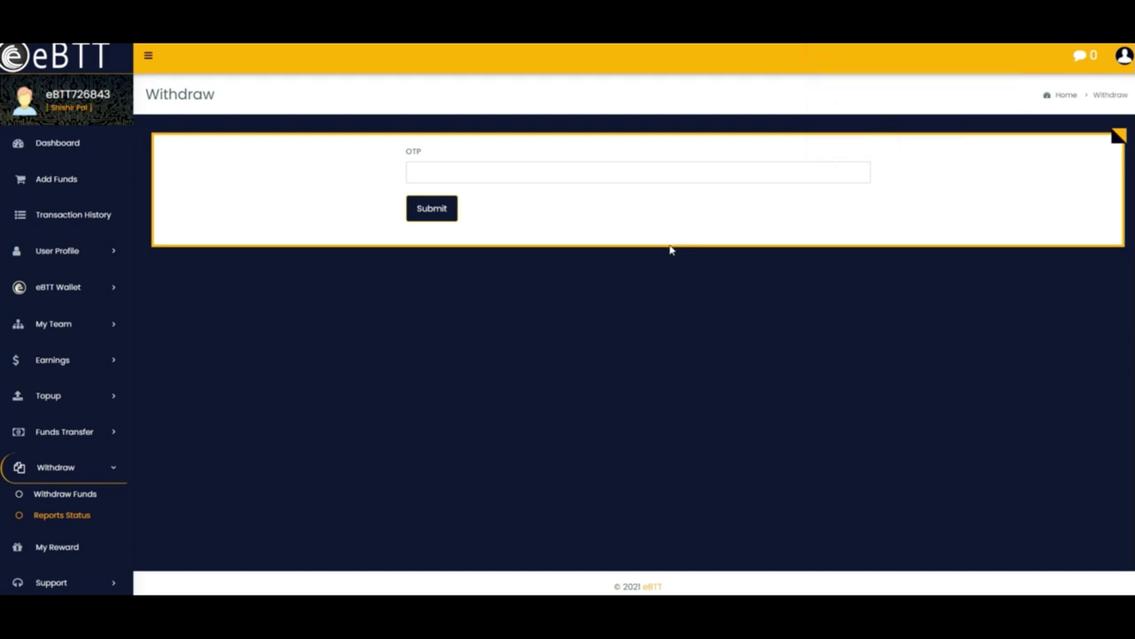
{"action": "left_click", "coordinate": [509, 163]}
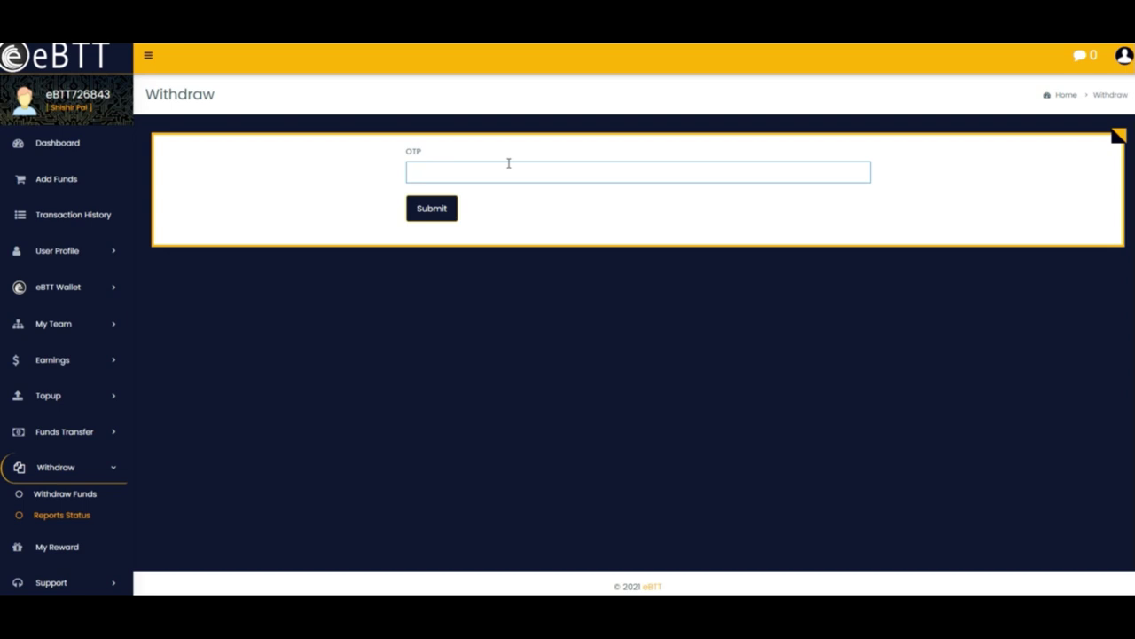
{"action": "left_click", "coordinate": [508, 171]}
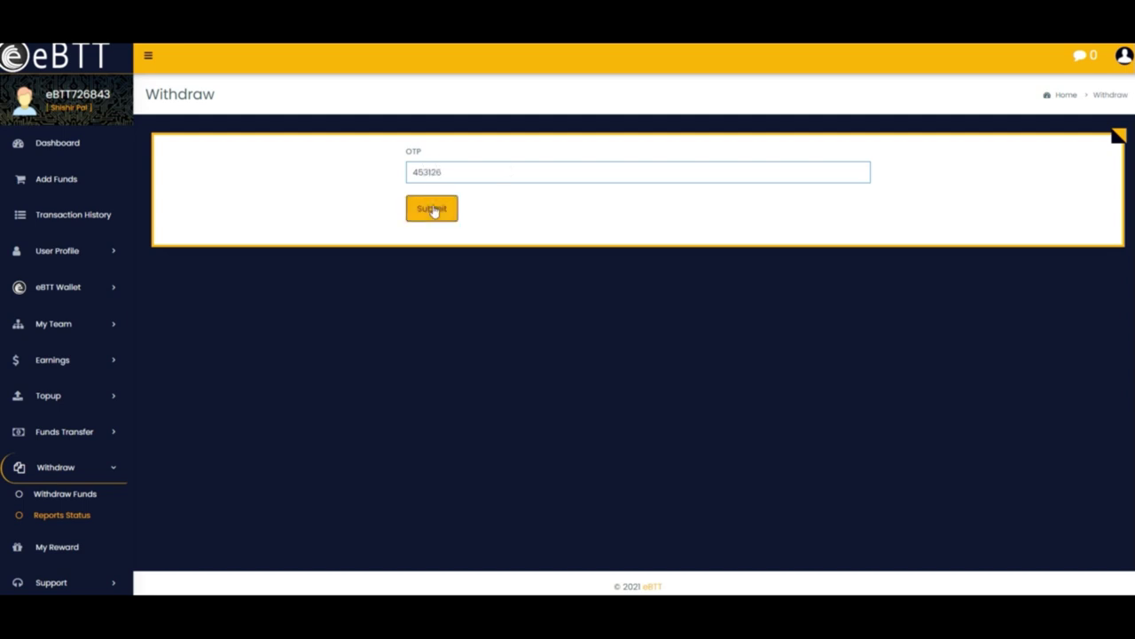
{"action": "left_click", "coordinate": [434, 209]}
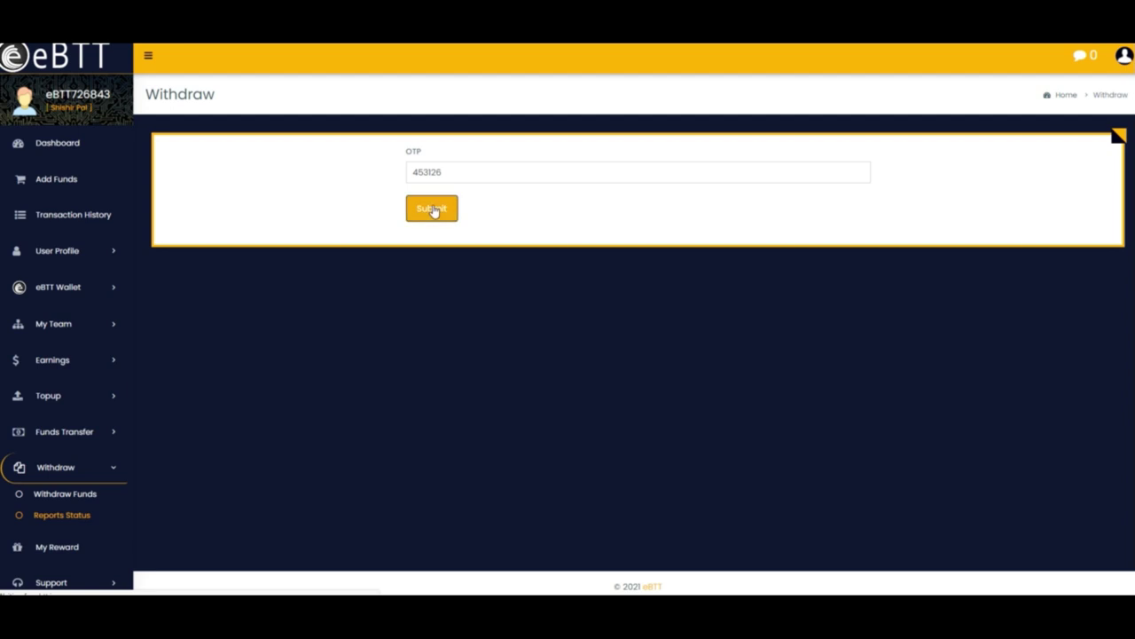
{"action": "left_click", "coordinate": [434, 210]}
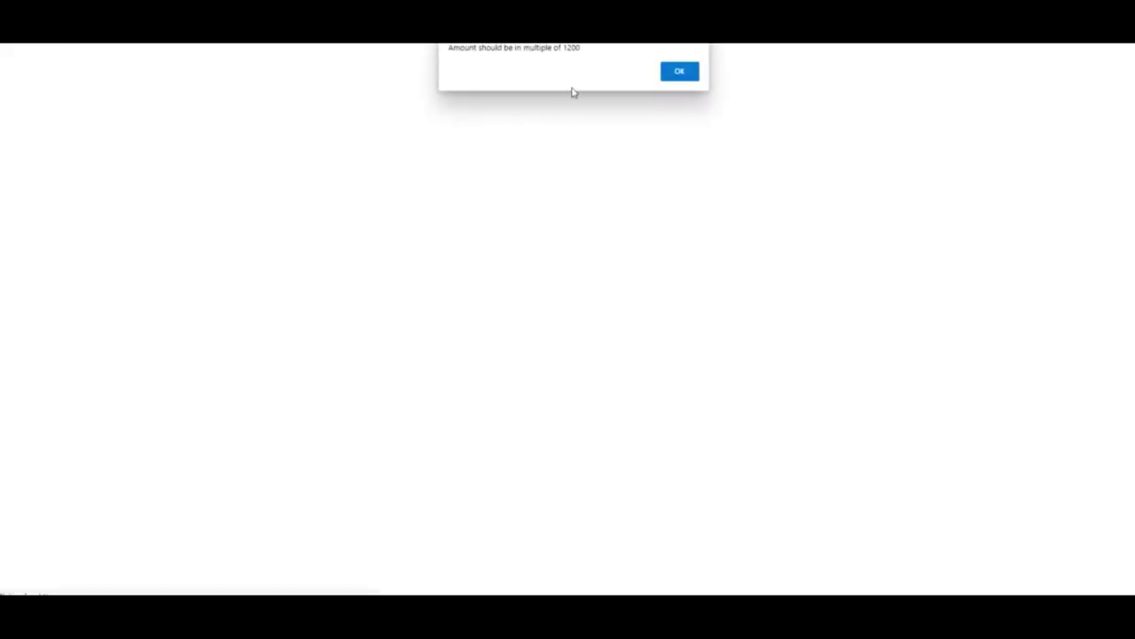
Dismiss the multiple-of-1200 error and refill the form with 1200 and the saved transaction password.
{"action": "left_click", "coordinate": [679, 72]}
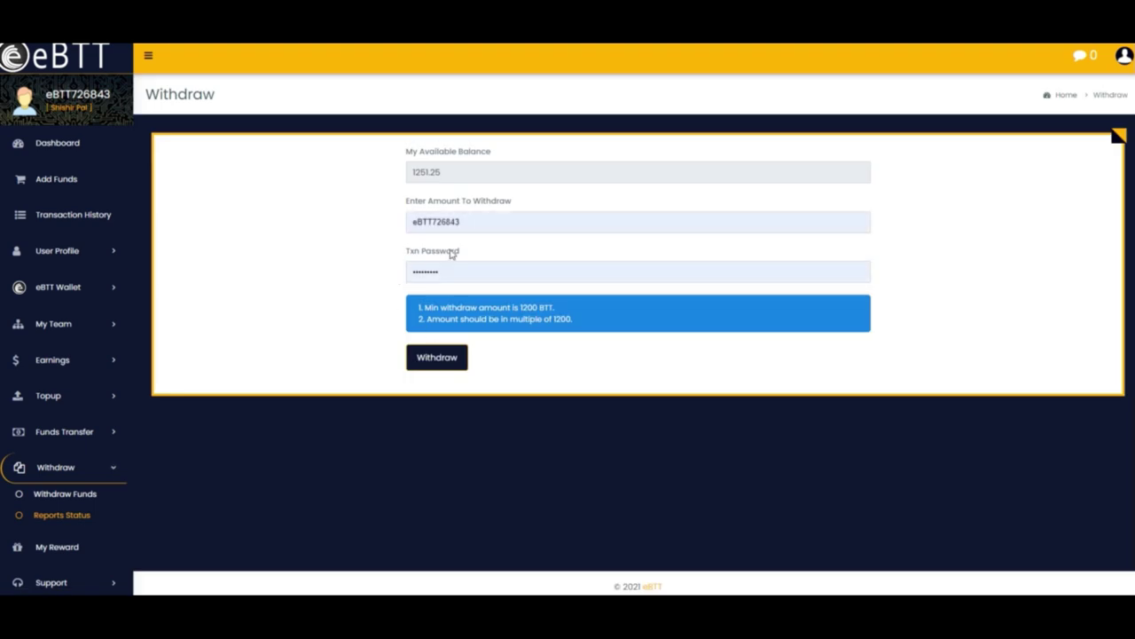
{"action": "left_click", "coordinate": [470, 222]}
{"action": "key", "text": "BackSpace"}
{"action": "key", "text": "BackSpace"}
{"action": "key", "text": "BackSpace"}
{"action": "key", "text": "BackSpace"}
{"action": "key", "text": "BackSpace"}
{"action": "key", "text": "BackSpace"}
{"action": "key", "text": "BackSpace"}
{"action": "key", "text": "BackSpace"}
{"action": "key", "text": "BackSpace"}
{"action": "key", "text": "BackSpace"}
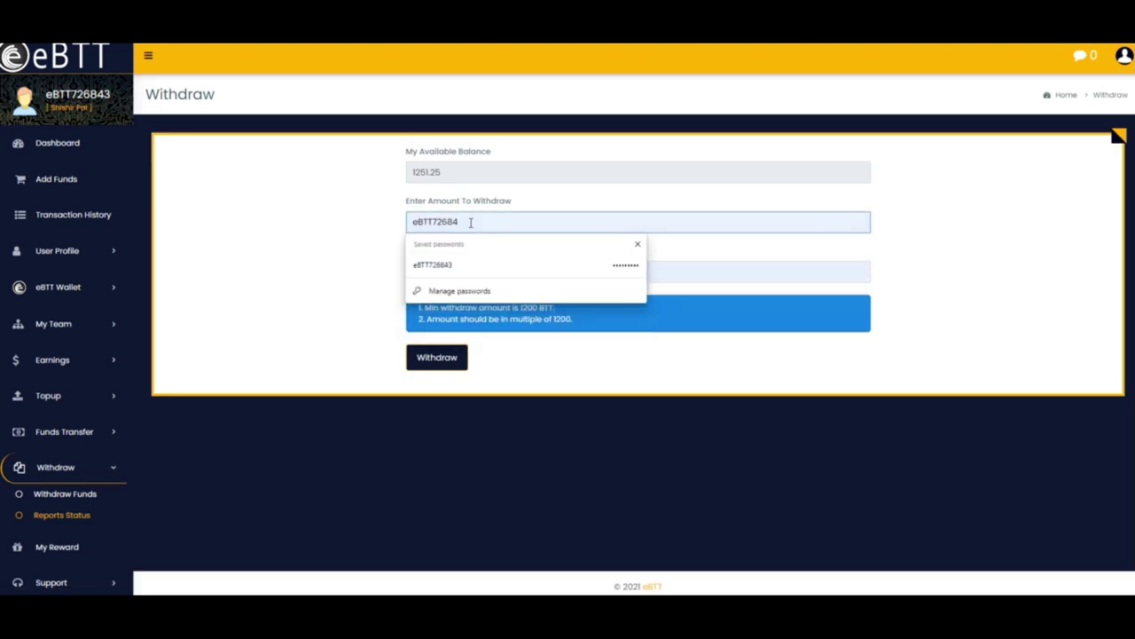
{"action": "type", "text": "1200"}
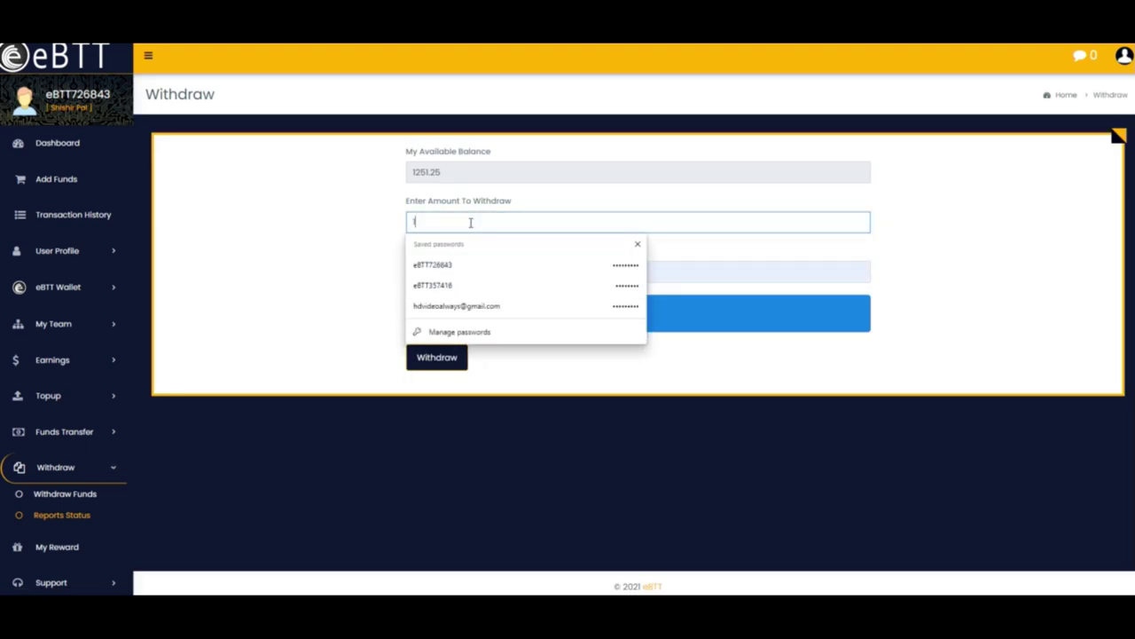
{"action": "left_click", "coordinate": [487, 274]}
{"action": "key", "text": "BackSpace"}
{"action": "key", "text": "BackSpace"}
{"action": "key", "text": "BackSpace"}
{"action": "key", "text": "BackSpace"}
{"action": "key", "text": "BackSpace"}
{"action": "key", "text": "BackSpace"}
{"action": "key", "text": "BackSpace"}
{"action": "key", "text": "BackSpace"}
{"action": "key", "text": "BackSpace"}
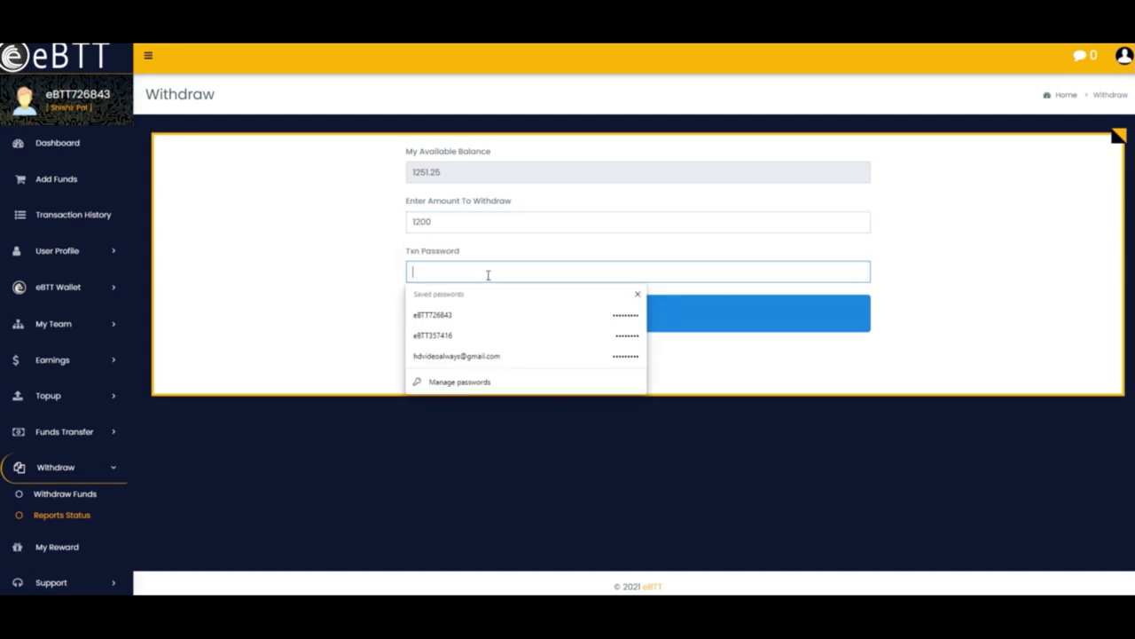
{"action": "type", "text": "•••••"}
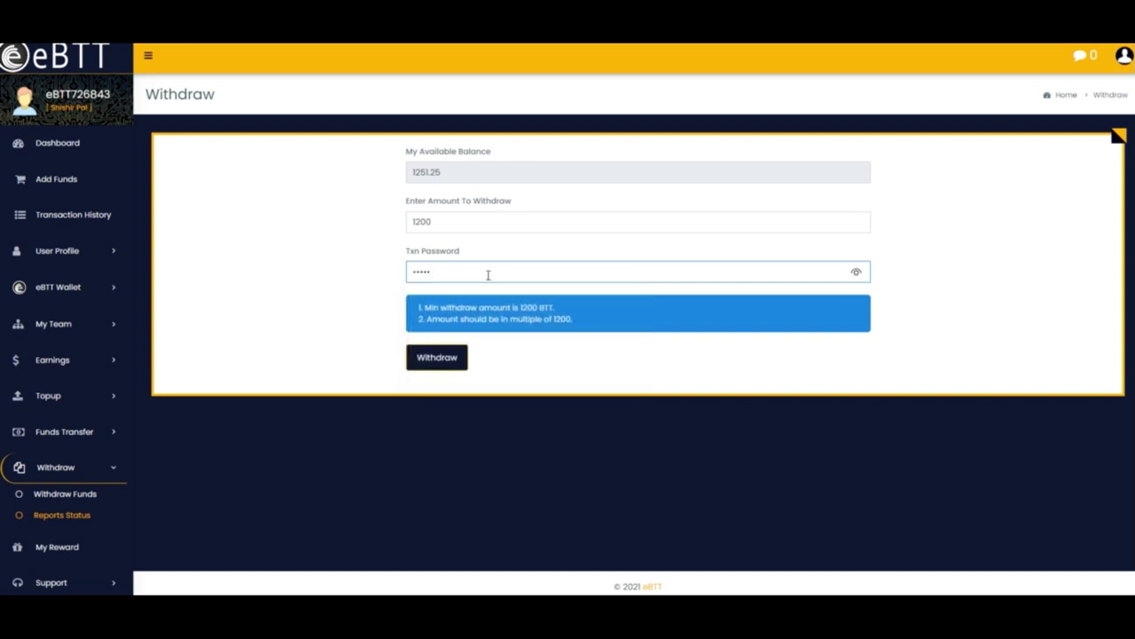
{"action": "key", "text": "BackSpace"}
{"action": "key", "text": "BackSpace"}
{"action": "key", "text": "BackSpace"}
{"action": "key", "text": "BackSpace"}
{"action": "left_click", "coordinate": [461, 314]}
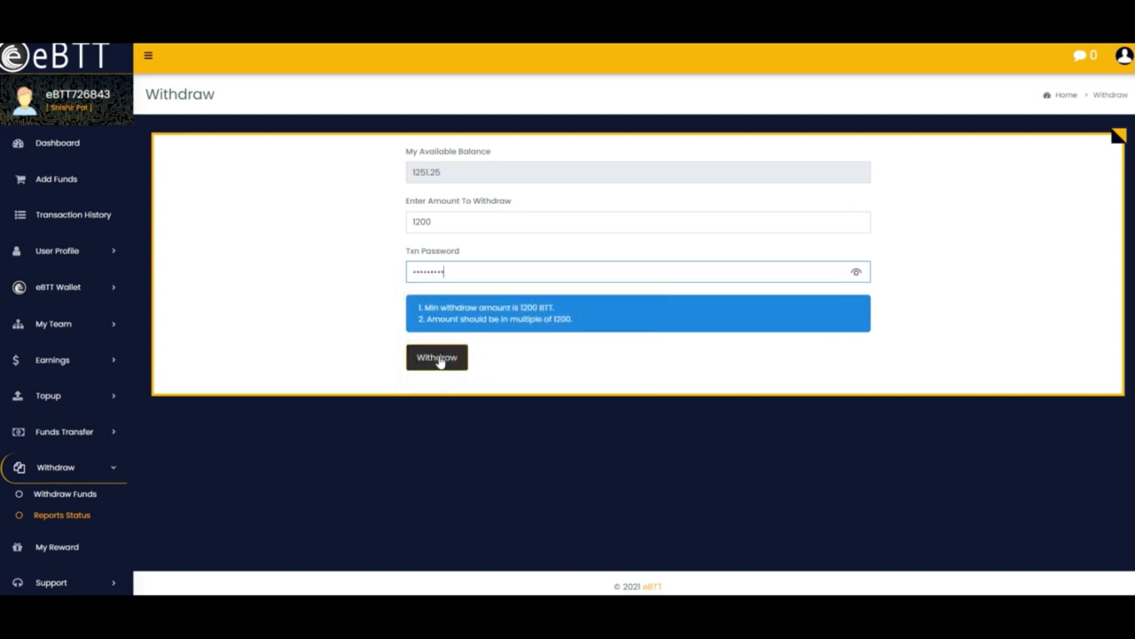
Request the 1200 BTT withdrawal and confirm it with a new OTP.
{"action": "left_click", "coordinate": [438, 359]}
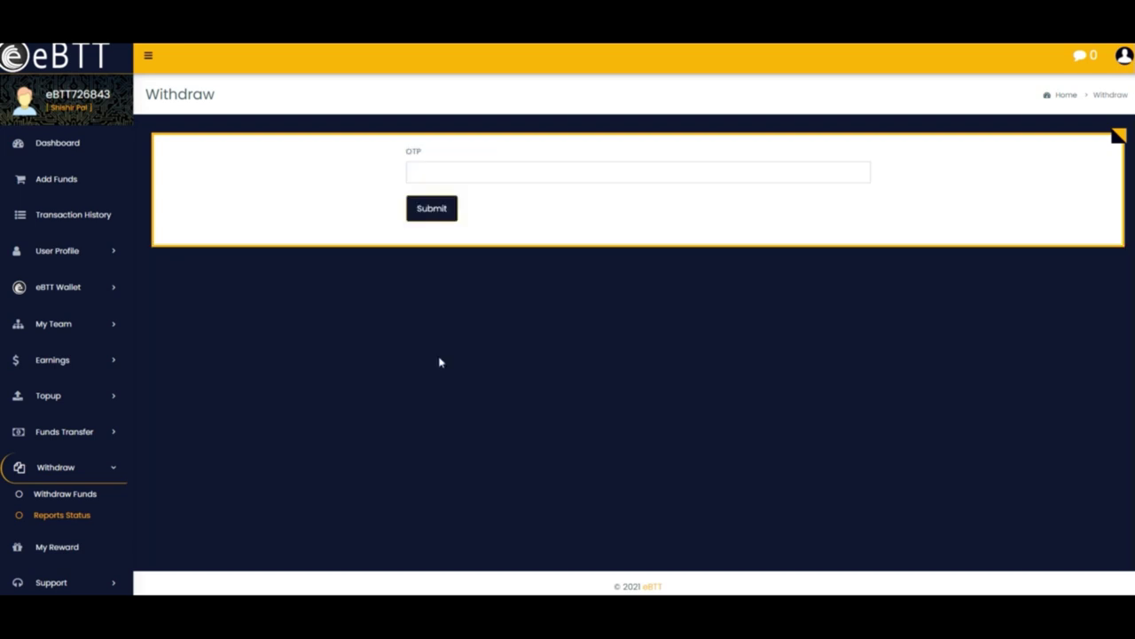
{"action": "left_click", "coordinate": [453, 173]}
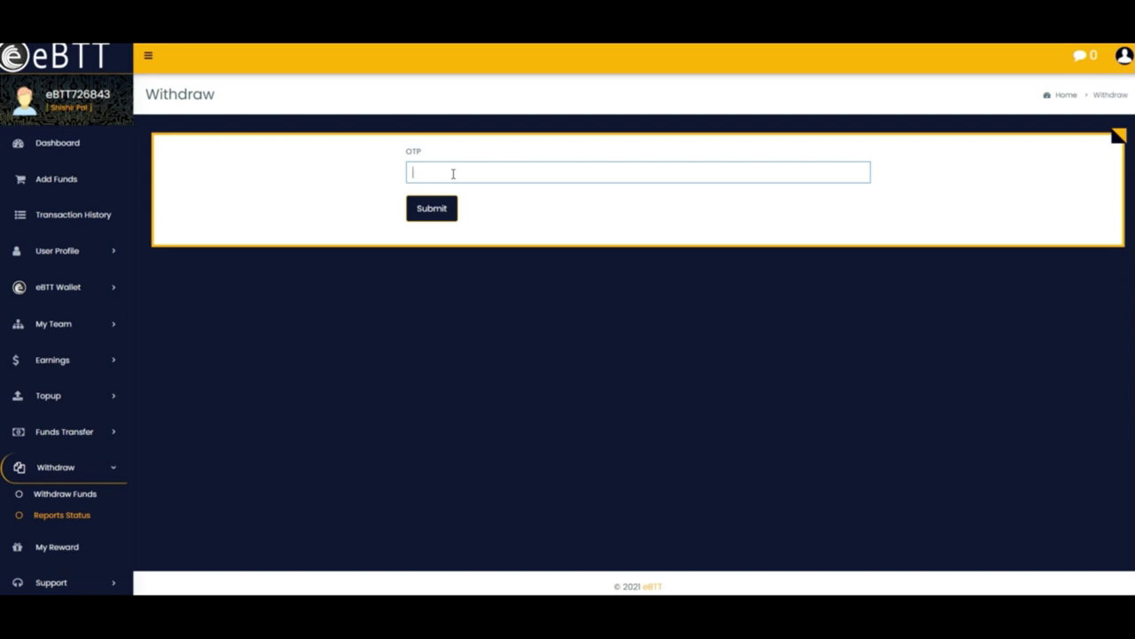
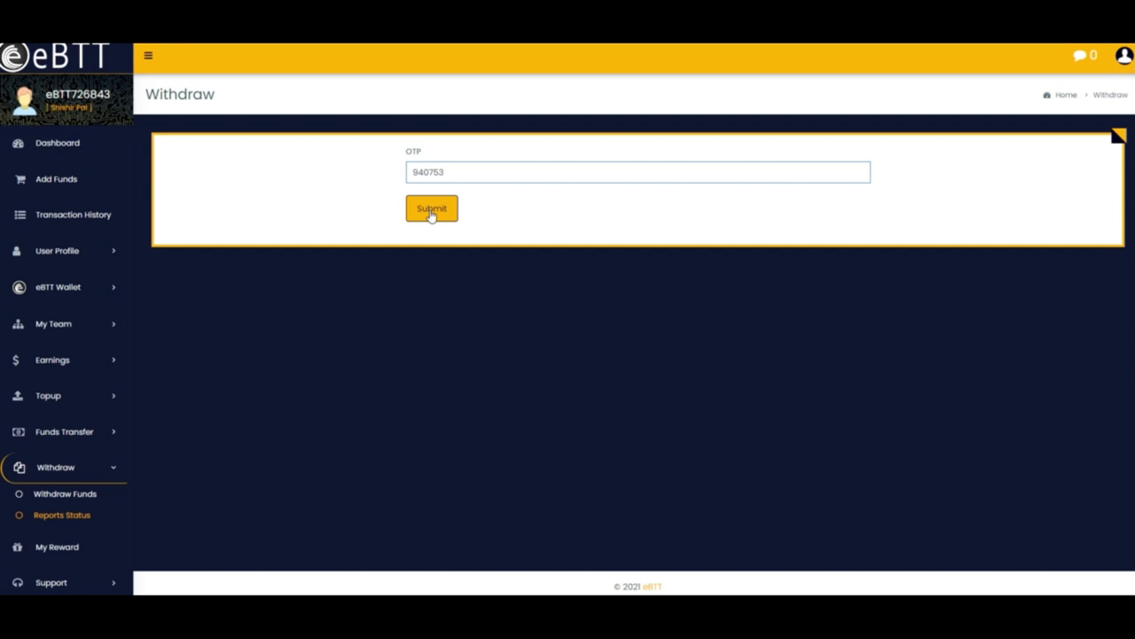
{"action": "left_click", "coordinate": [432, 210]}
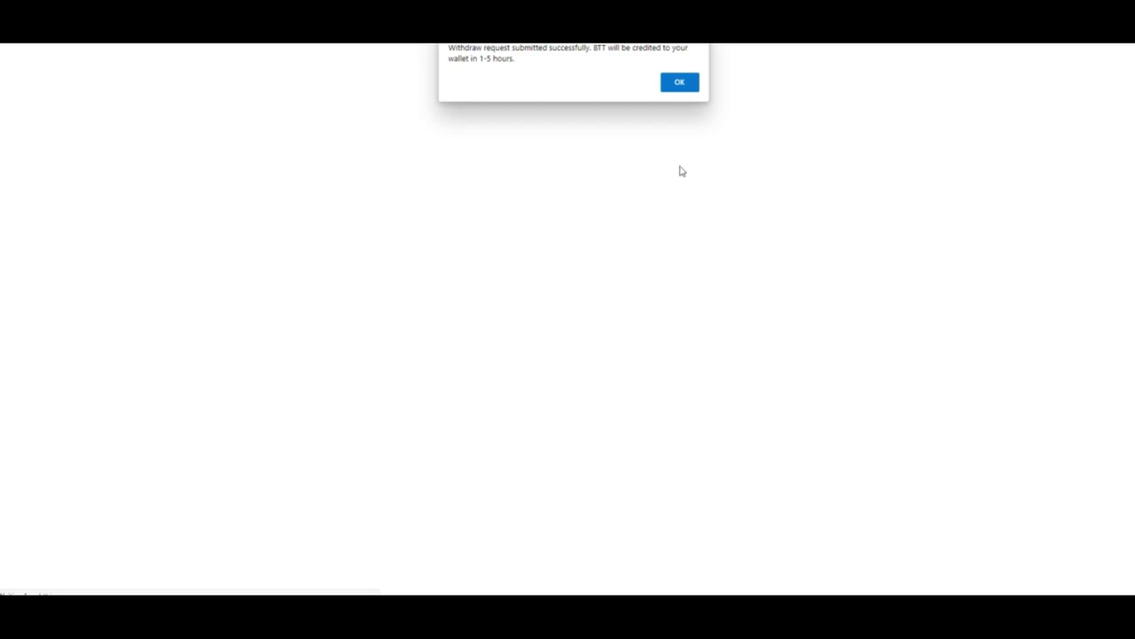
Dismiss the success alert, view the 51.25 BTT dashboard balance, and log out.
{"action": "left_click", "coordinate": [679, 84]}
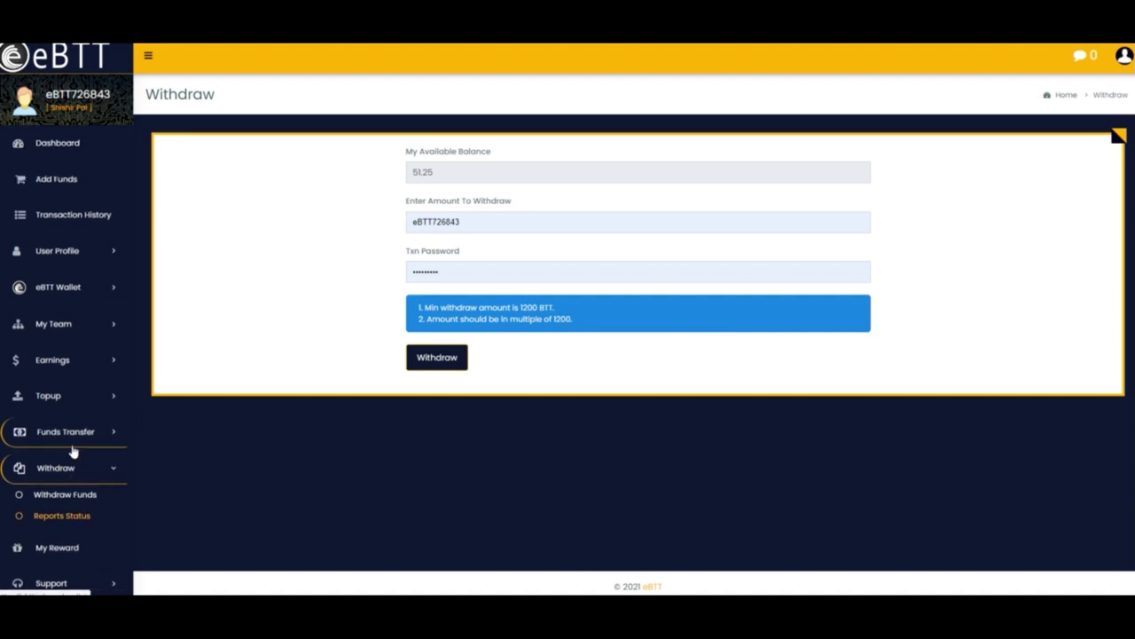
{"action": "left_click", "coordinate": [58, 145]}
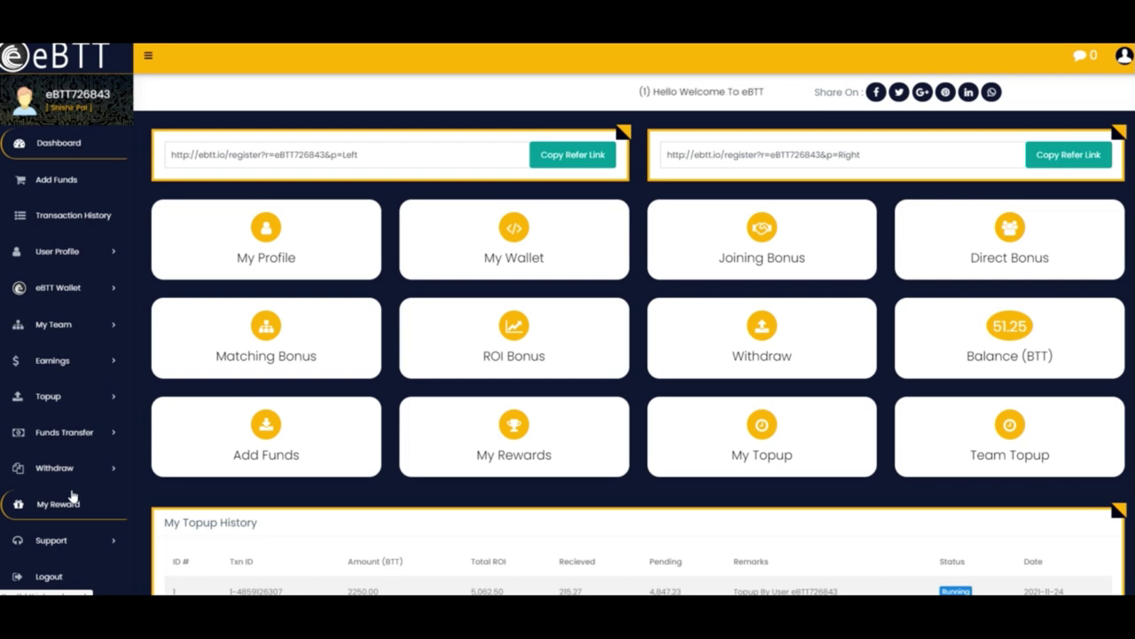
{"action": "left_click", "coordinate": [57, 584]}
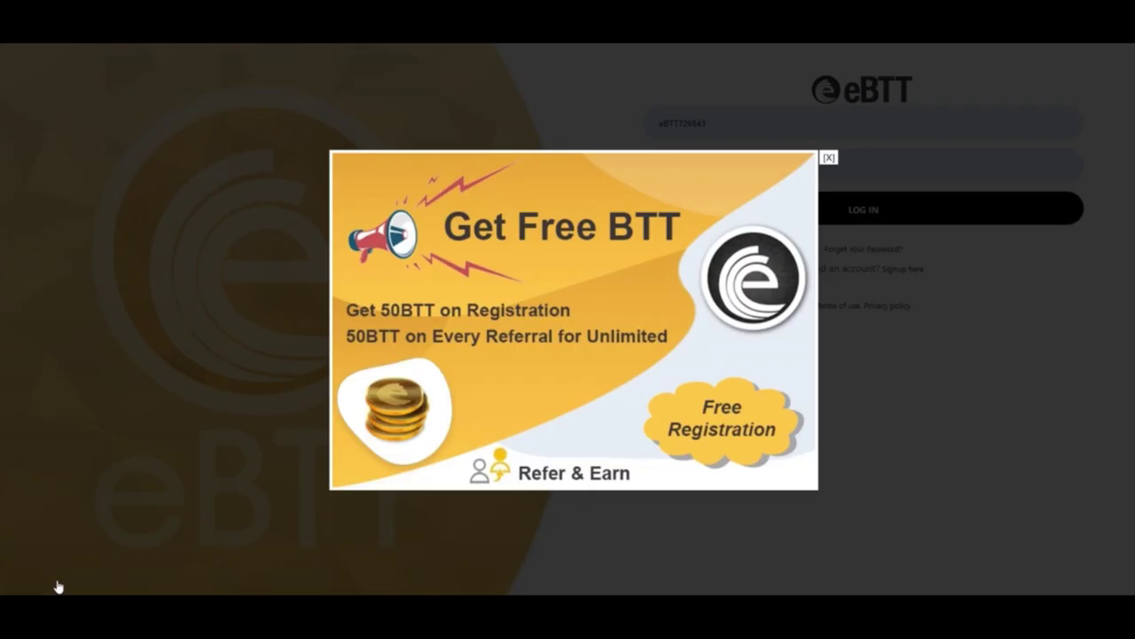